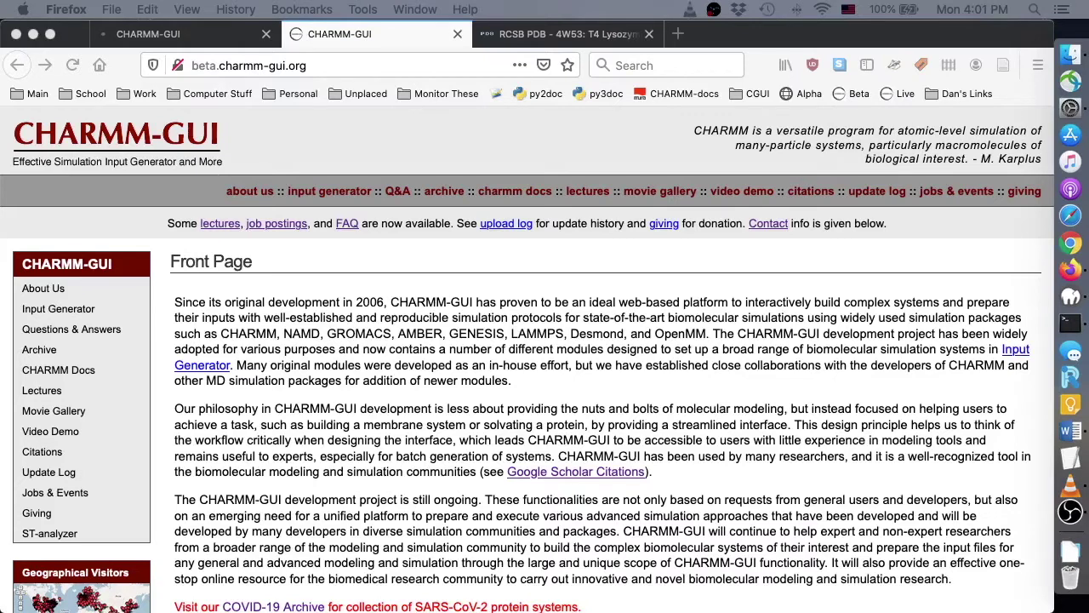
Confirm the 4W53 entry's Small Molecules list shows MBN (toluene) and EPE on chain A.
left_click(562, 34)
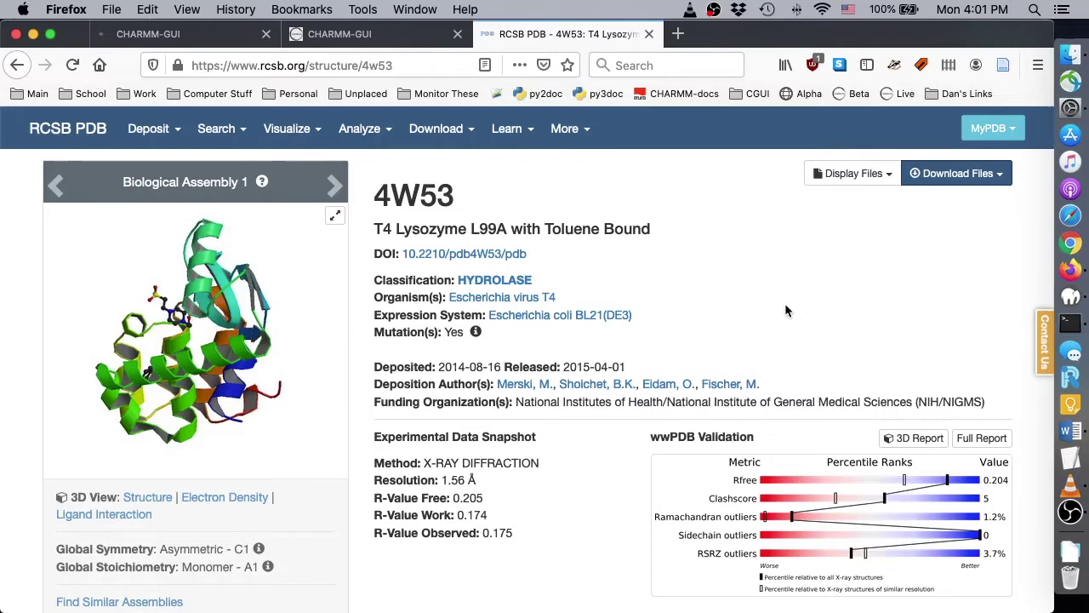
scroll(557, 364, "down", 10)
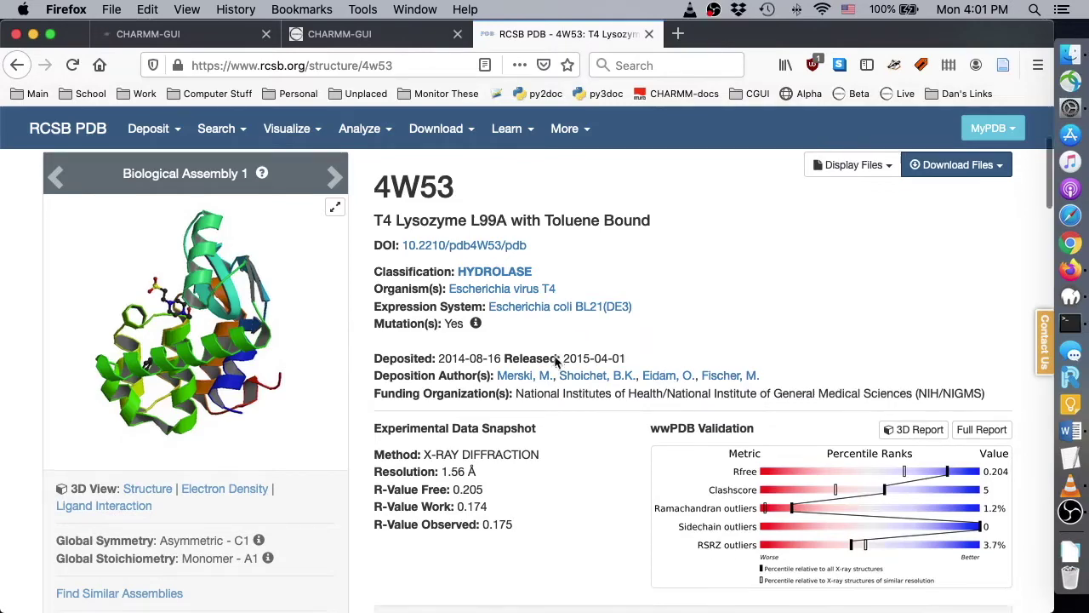
scroll(555, 362, "down", 10)
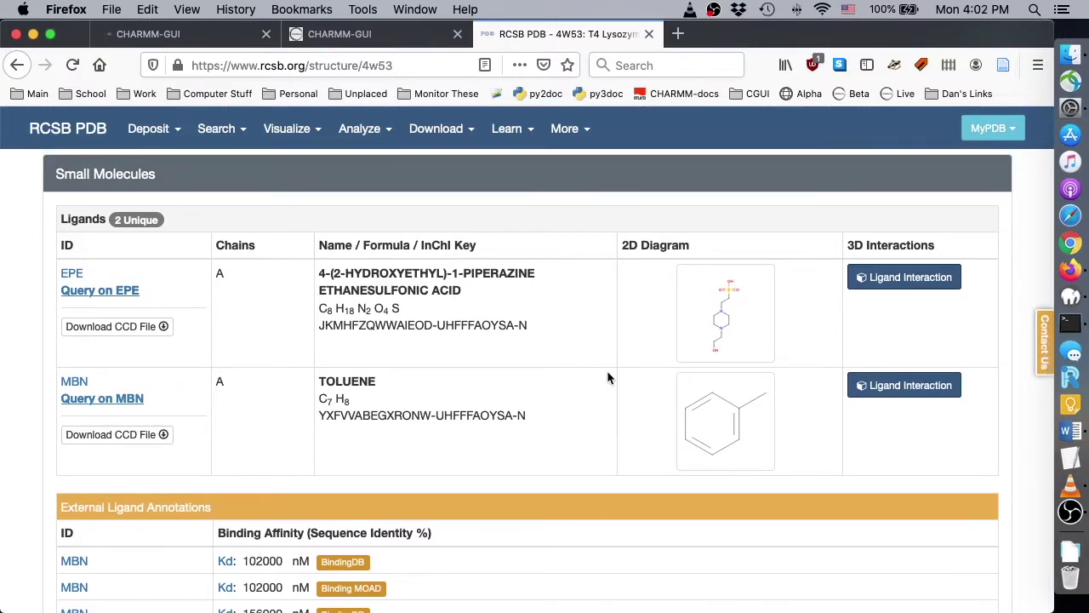
Close the 4W53 tab and open Input Generator's Free Energy Calculator > Absolute Ligand Binder.
left_click(650, 34)
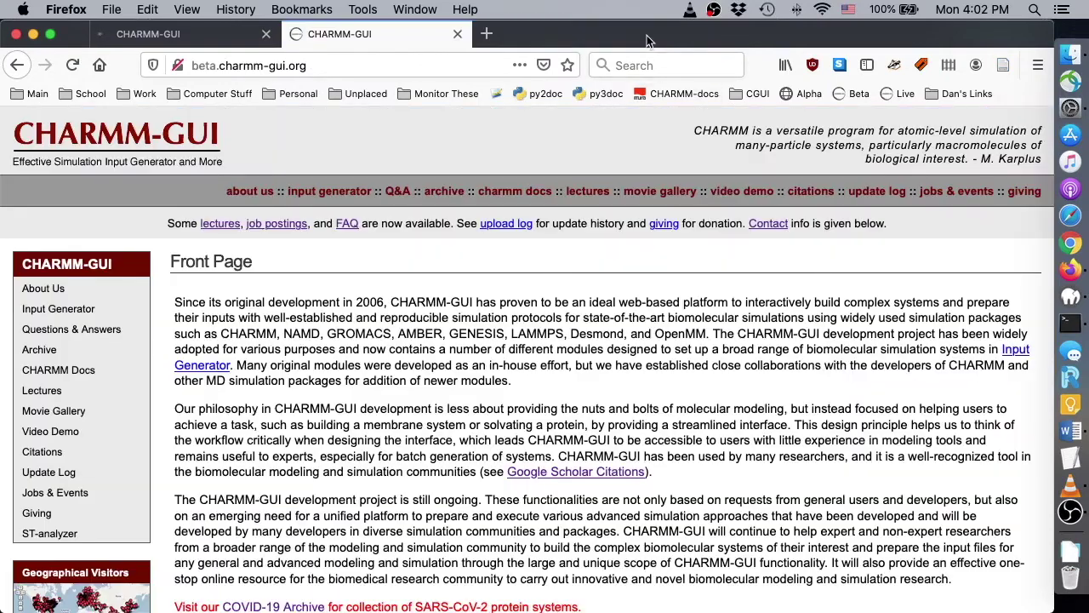
left_click(332, 193)
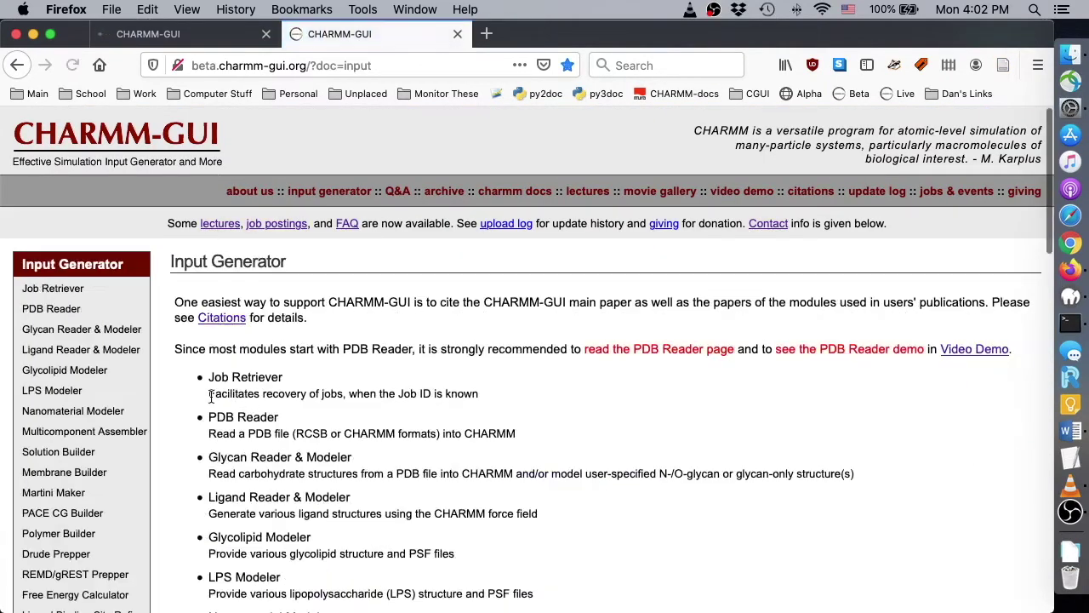
scroll(211, 396, "down", 7)
mouse_move(147, 312)
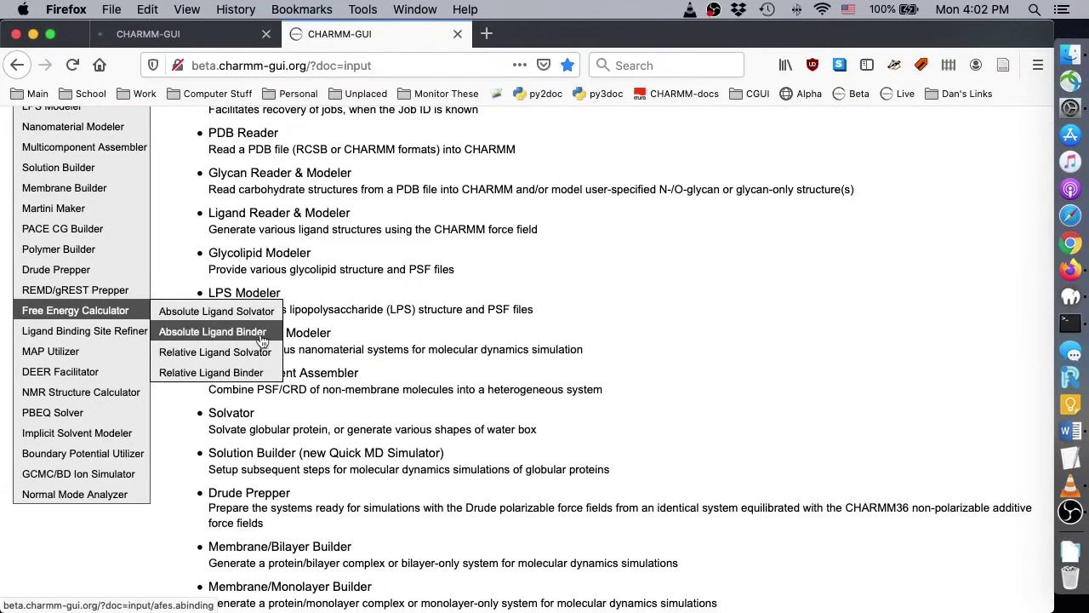
left_click(270, 335)
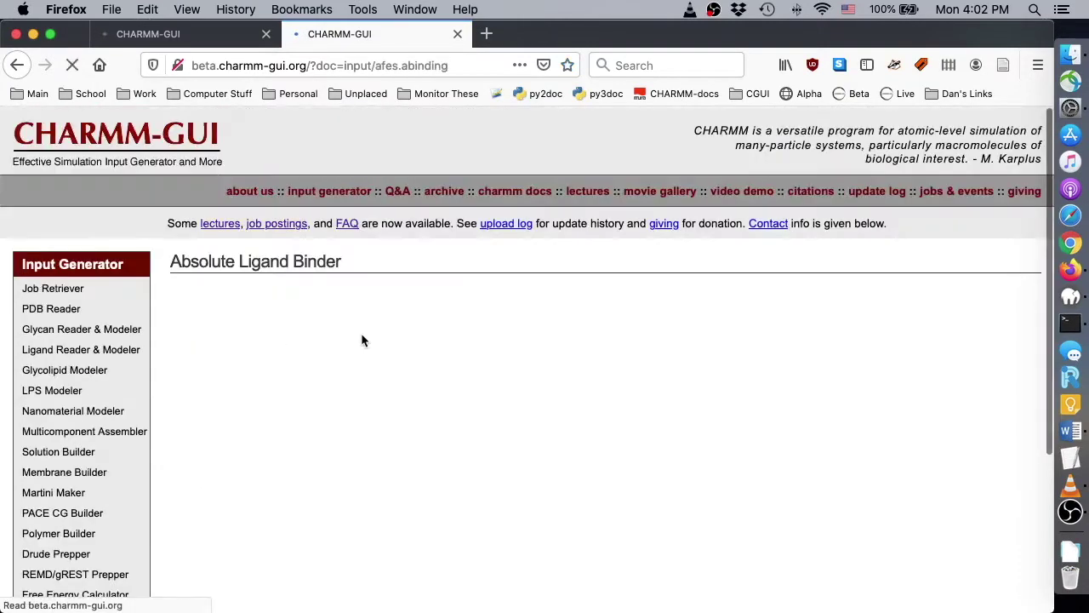
scroll(361, 339, "down", 4)
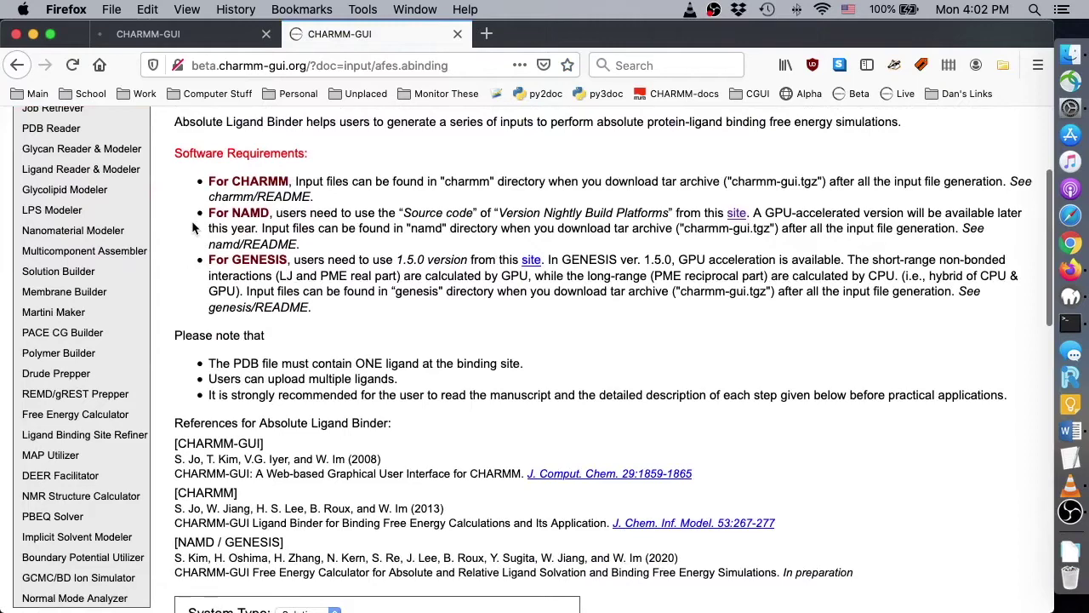
Fetch PDB 4W53 from RCSB as a Solution system and continue to chain selection.
scroll(294, 259, "down", 5)
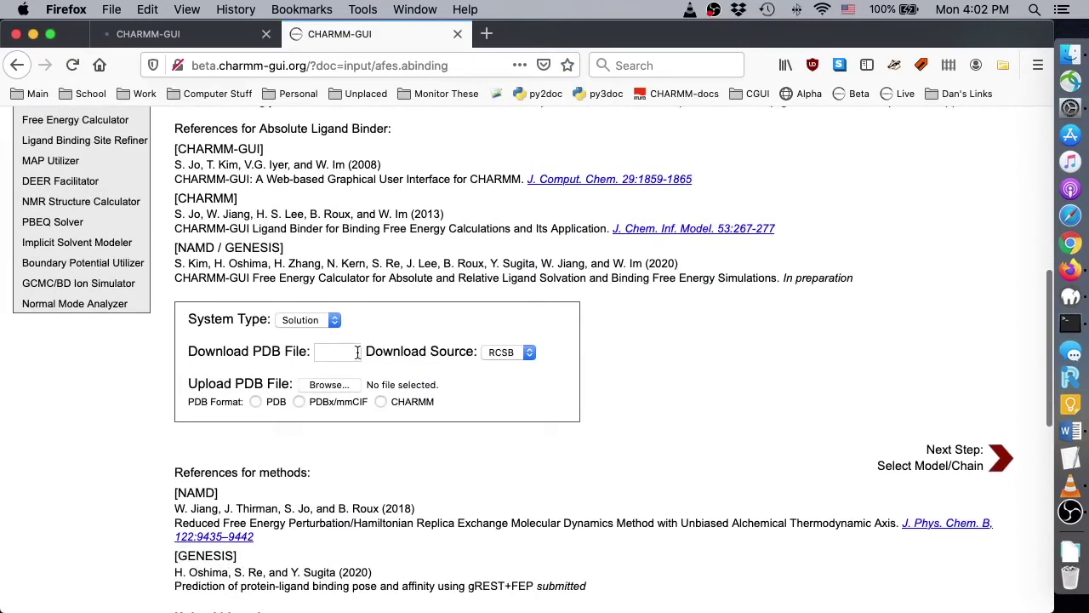
left_click(357, 352)
type("4")
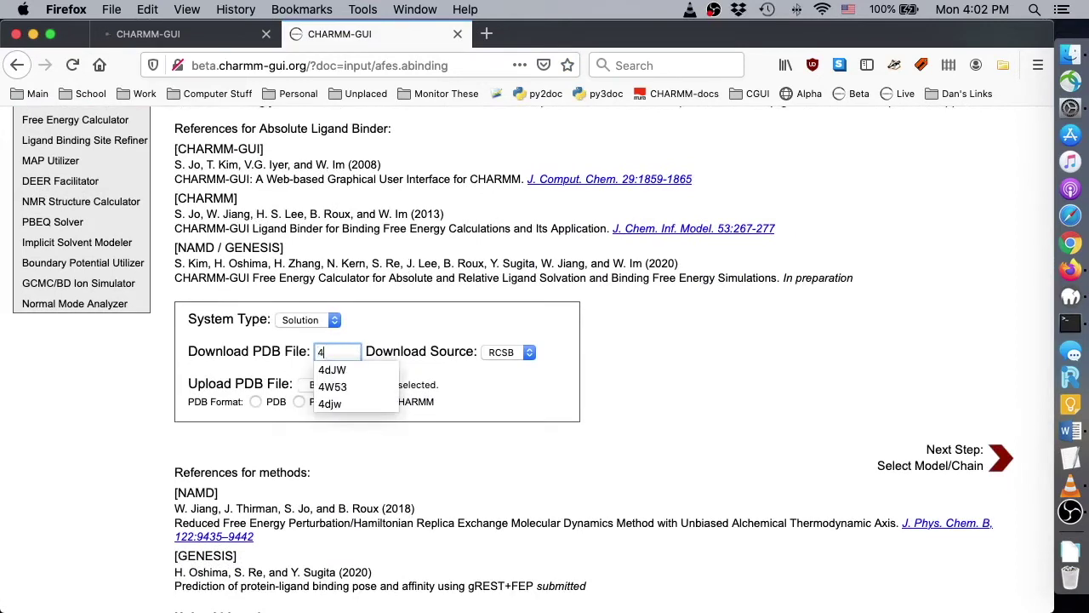
type("W53")
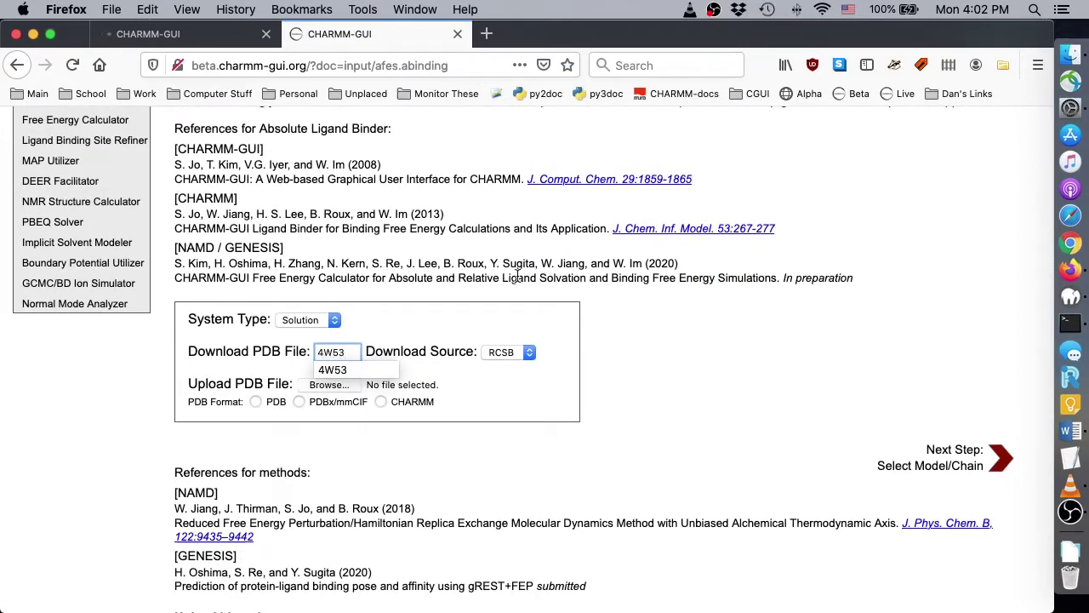
left_click(690, 373)
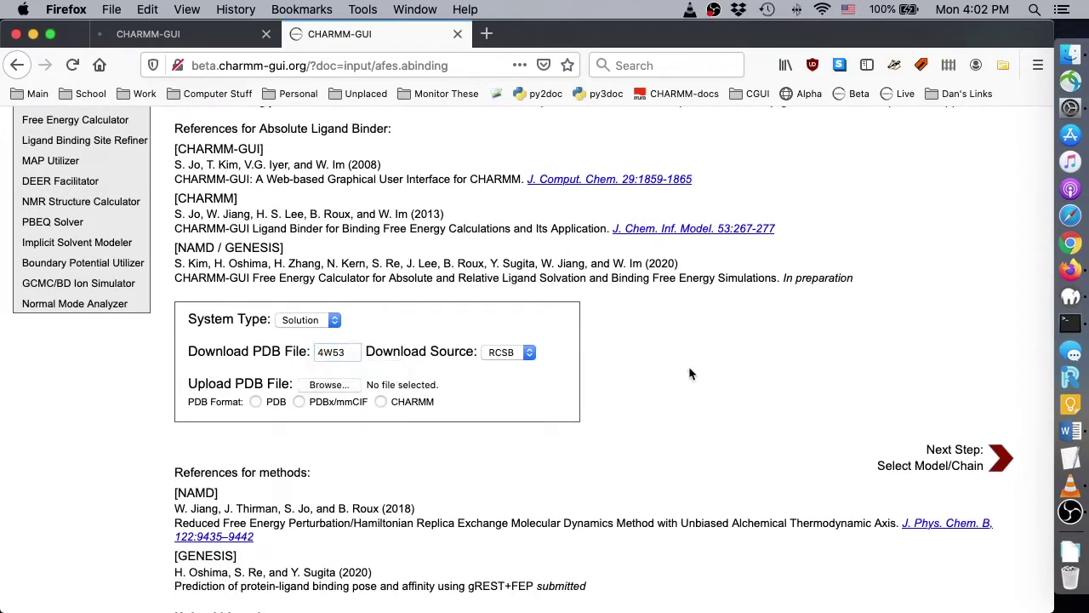
left_click(333, 321)
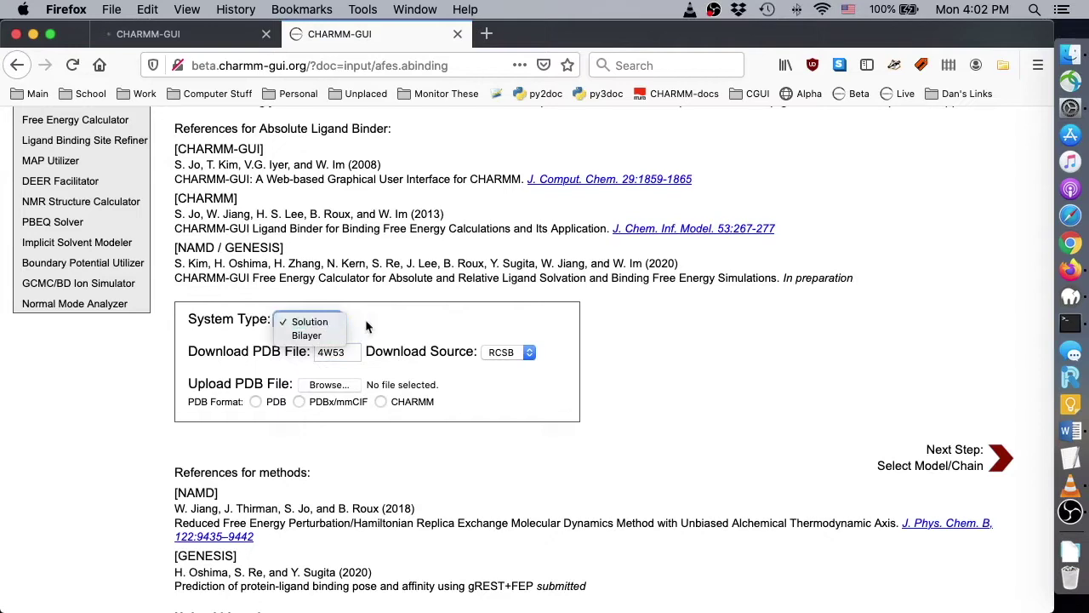
left_click(365, 319)
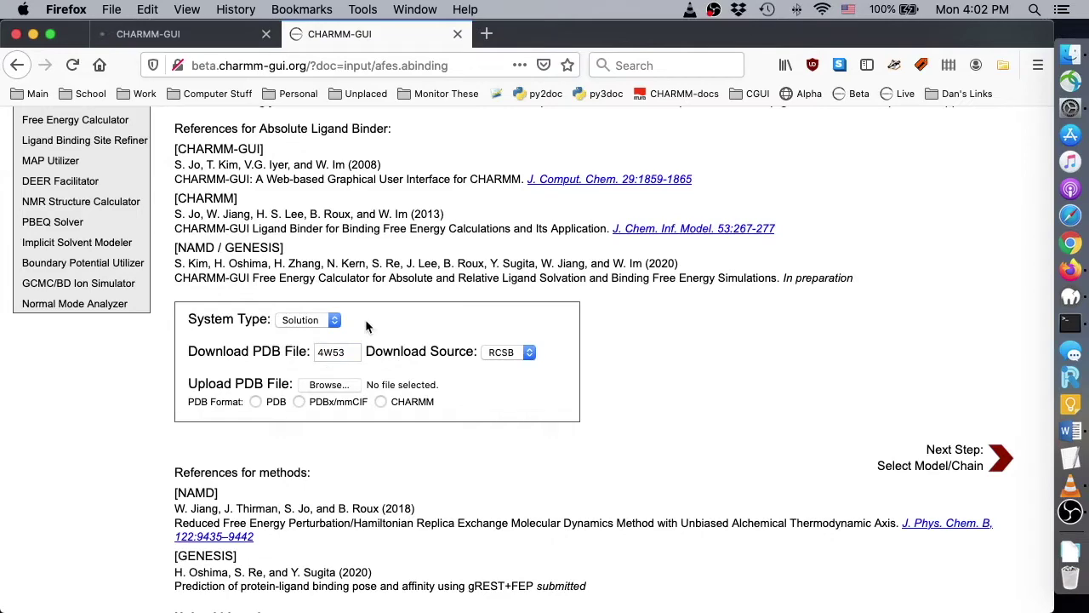
left_click(1001, 459)
Deselect hetero chain HETB (EPE), keeping protein chain A and HETA (MBN) selected.
scroll(741, 421, "down", 5)
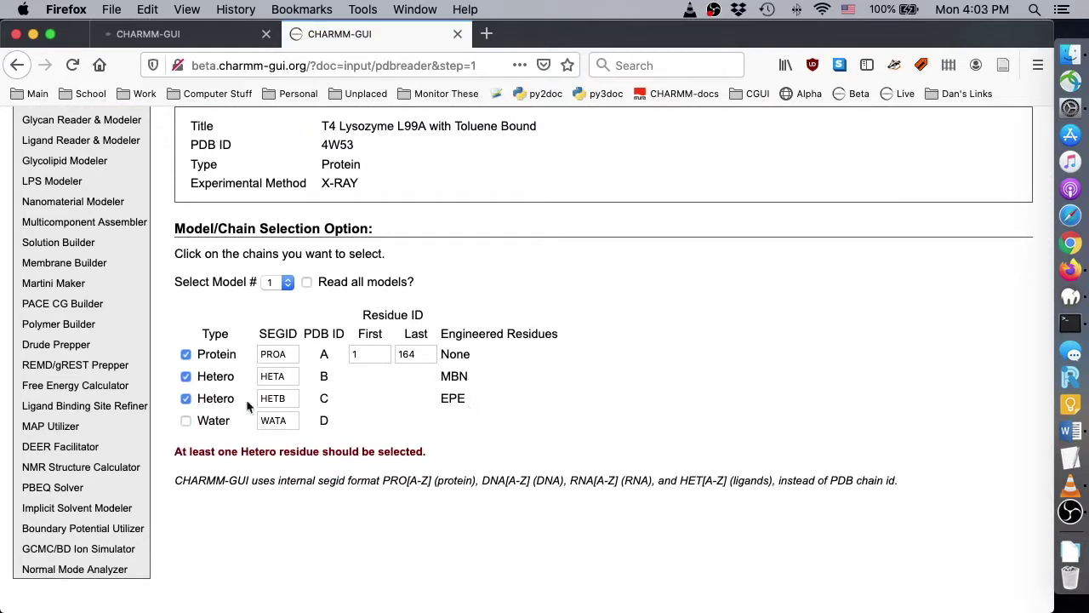
left_click(186, 399)
scroll(185, 398, "down", 2)
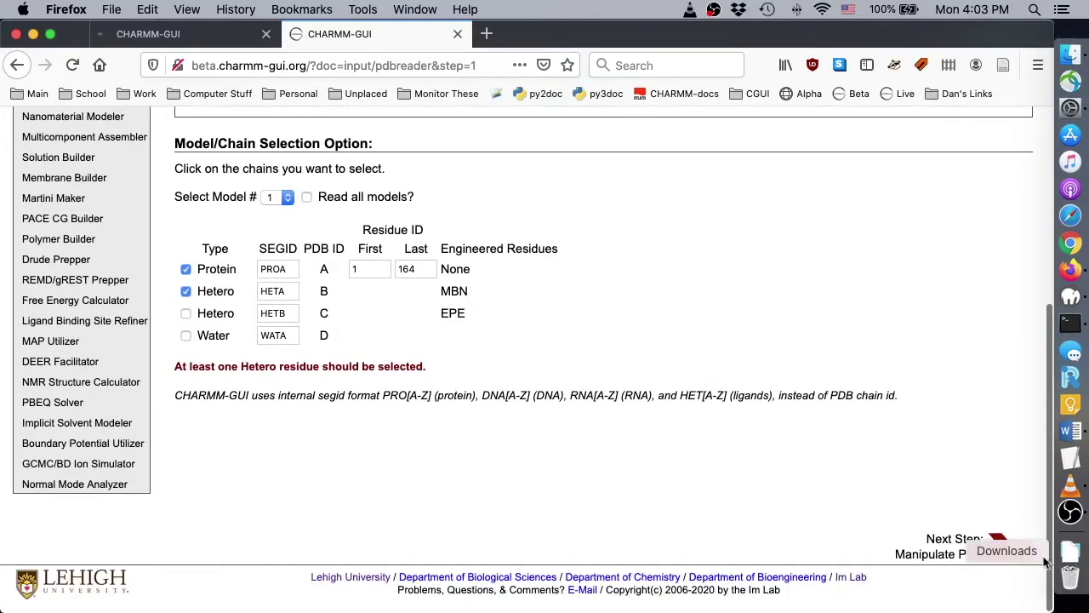
Confirm the chain selection and generate CHARMM PDB/PSF/CRD files with default manipulation options.
left_click(996, 541)
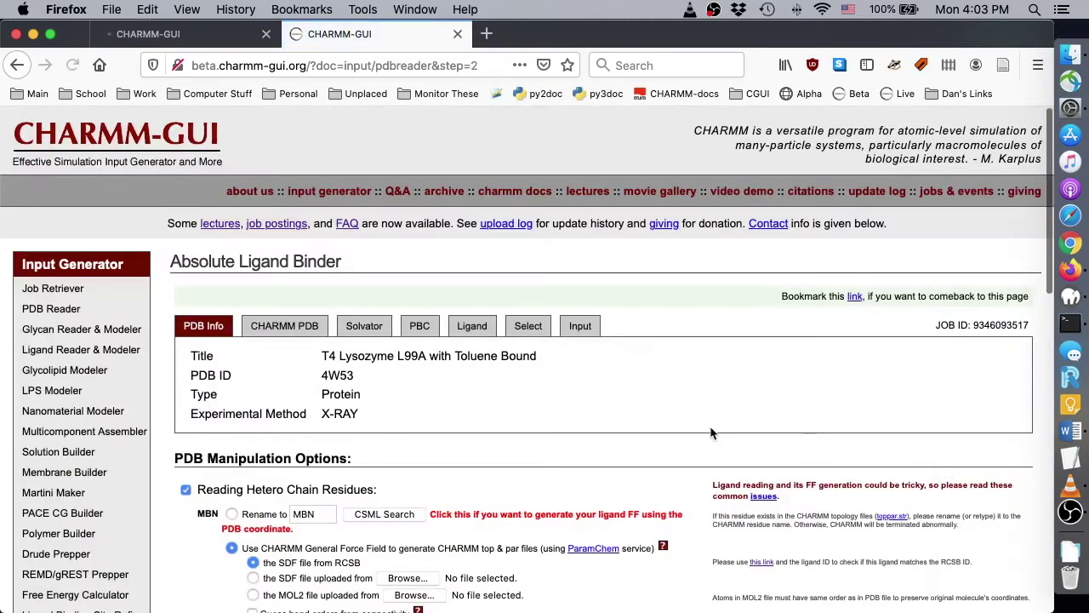
scroll(712, 433, "down", 5)
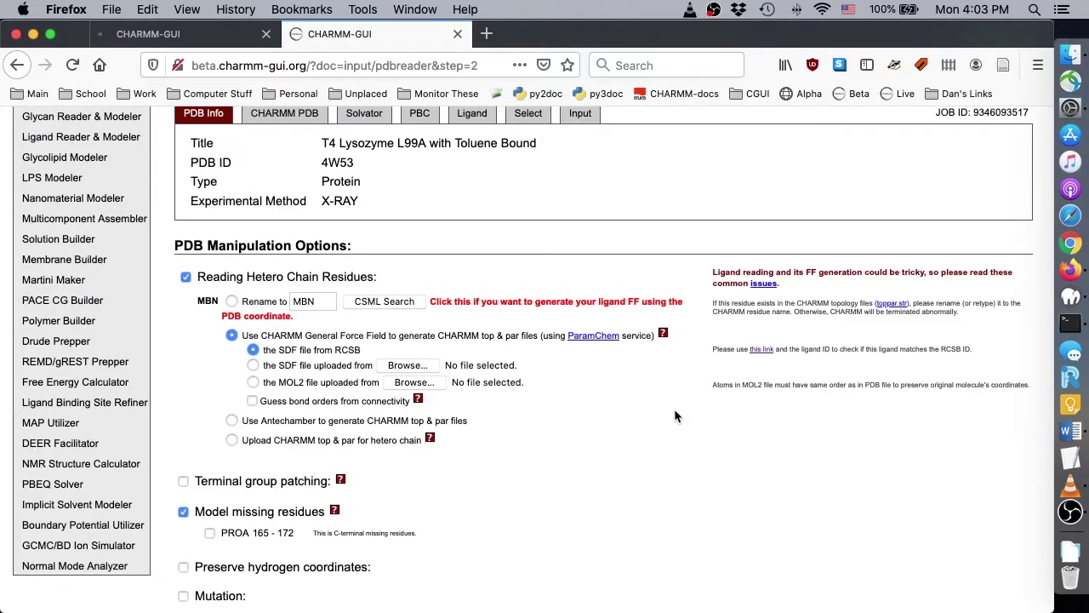
scroll(674, 408, "down", 10)
left_click(1003, 542)
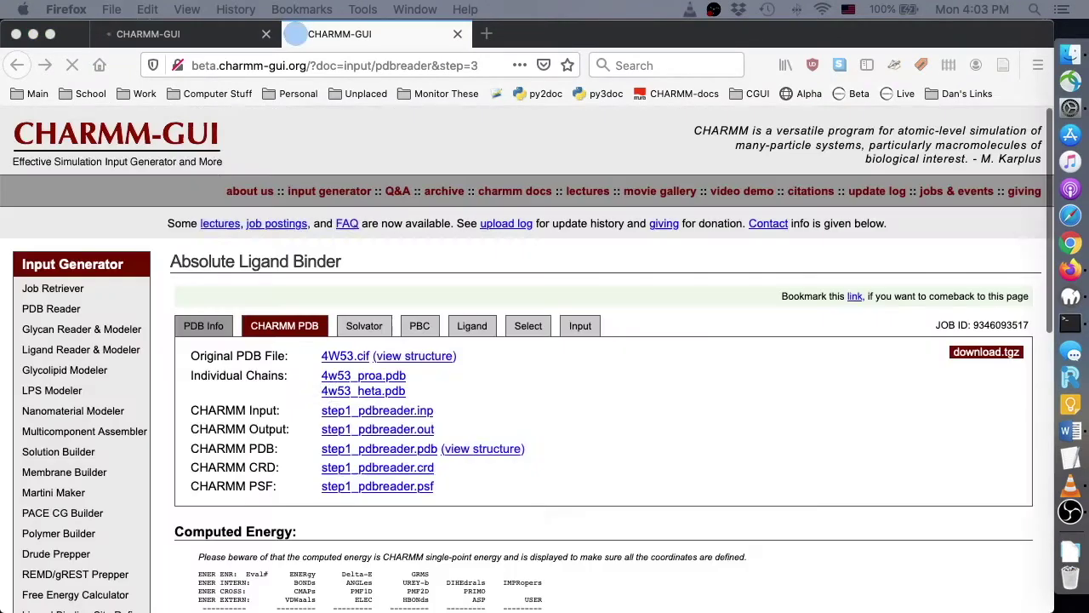
Inspect the generated 4W53 CHARMM structure in the 3D viewer.
scroll(678, 369, "down", 3)
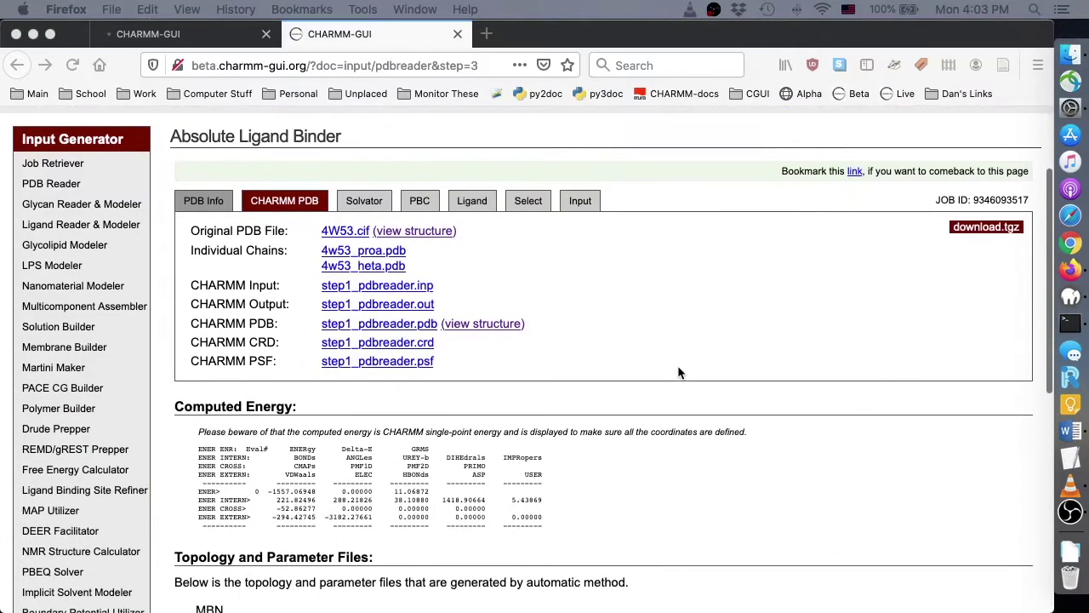
left_click(502, 325)
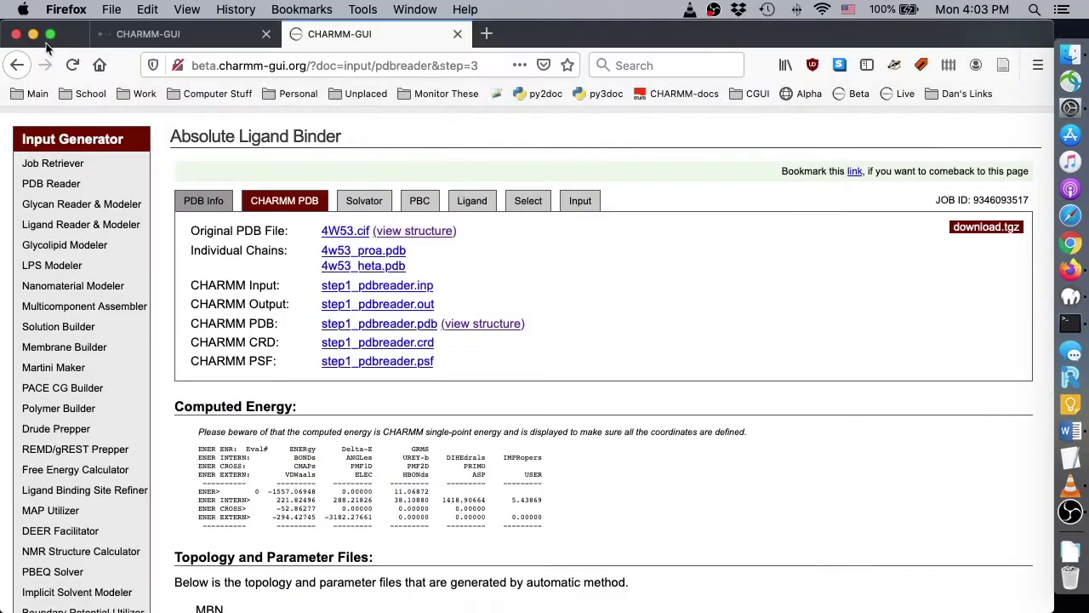
left_click(12, 29)
Note the Job ID and review the rectangular waterbox: 10.0 edge distance, 0.15 M KCl.
scroll(826, 264, "up", 1)
double_click(998, 210)
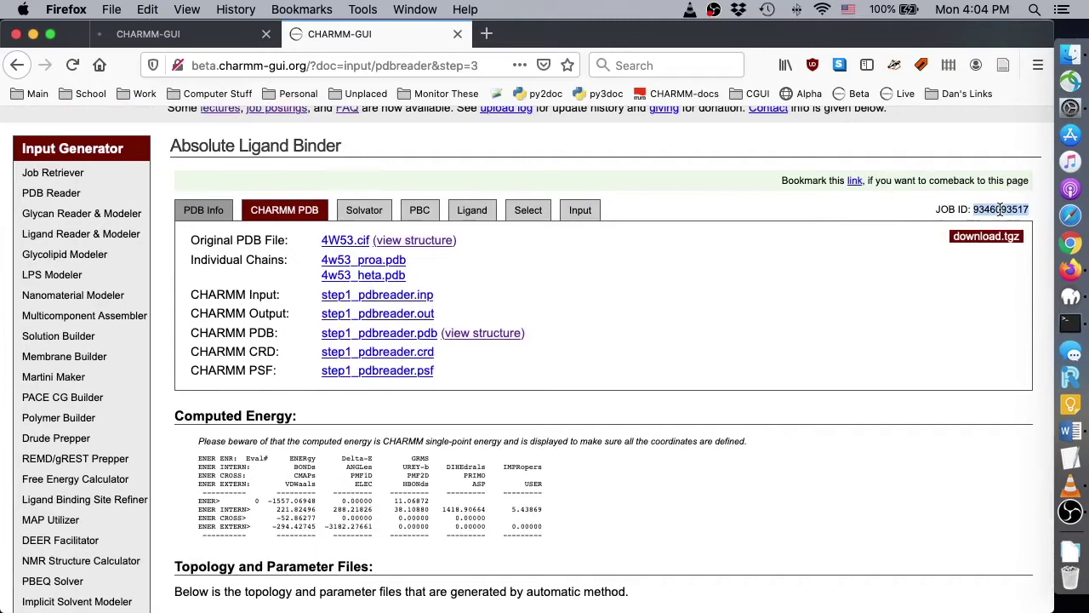
left_click(870, 230)
scroll(740, 236, "down", 5)
scroll(741, 236, "down", 4)
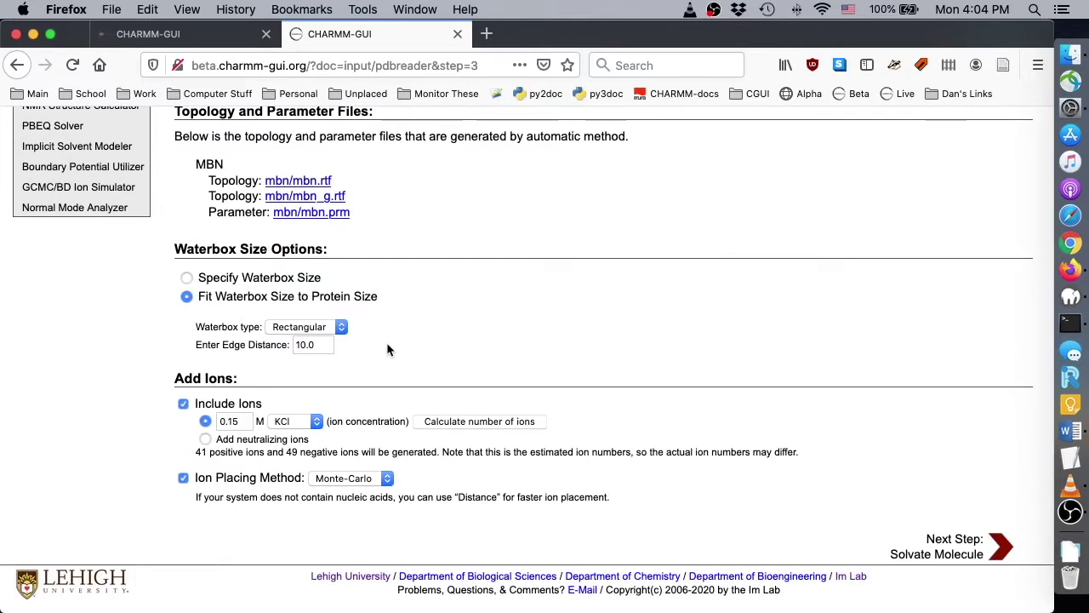
Solvate, inspect the 79 Å cubic box with 41 POT/49 CLA, and submit PBC setup.
left_click(967, 542)
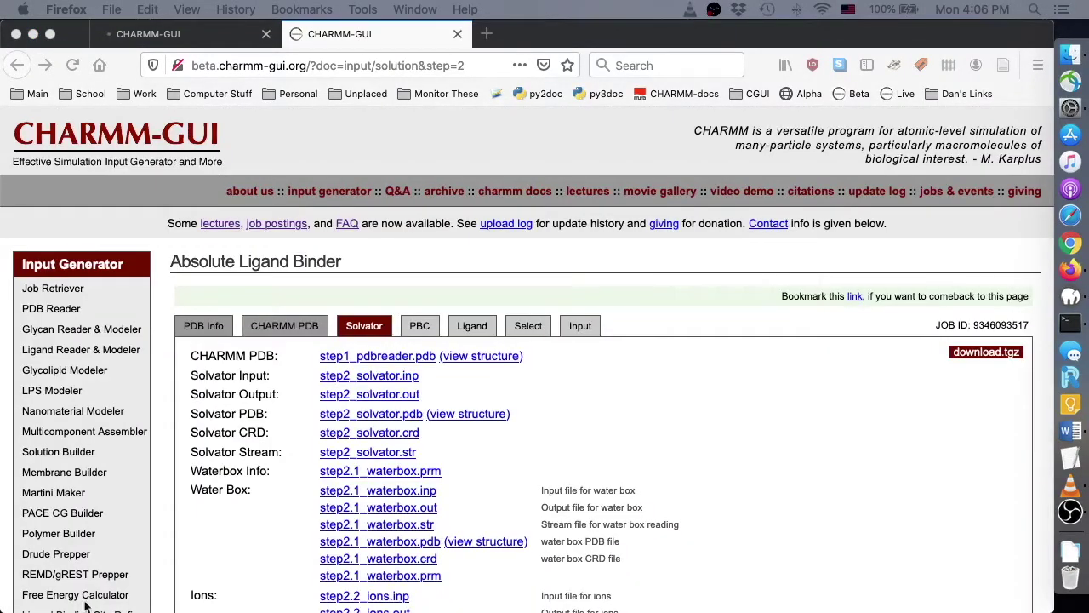
scroll(653, 440, "down", 3)
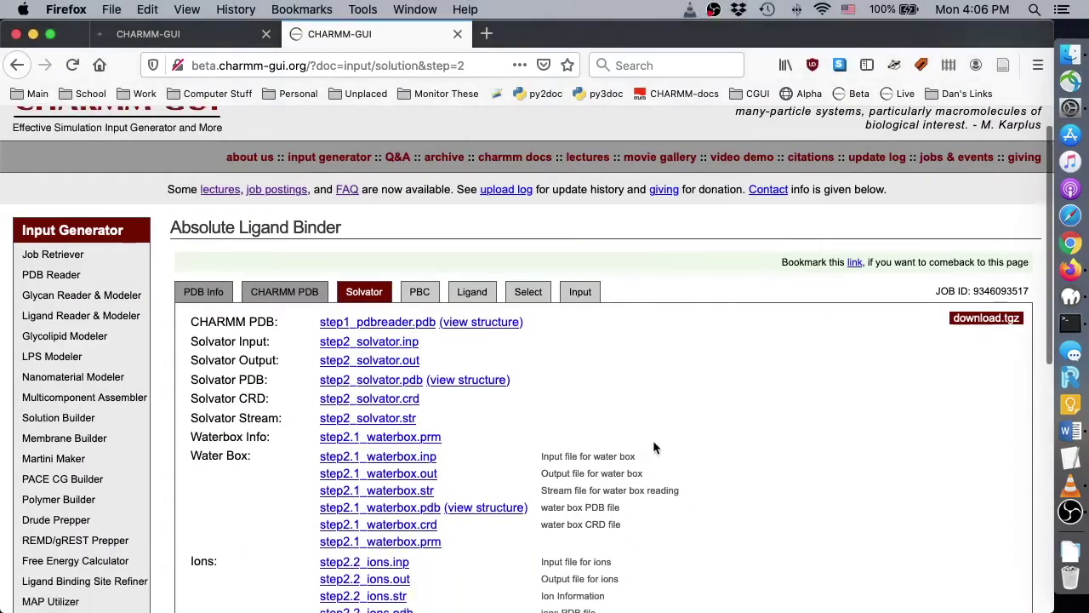
left_click(469, 283)
left_click_drag(667, 444, 537, 409)
key("super+w")
scroll(557, 341, "down", 10)
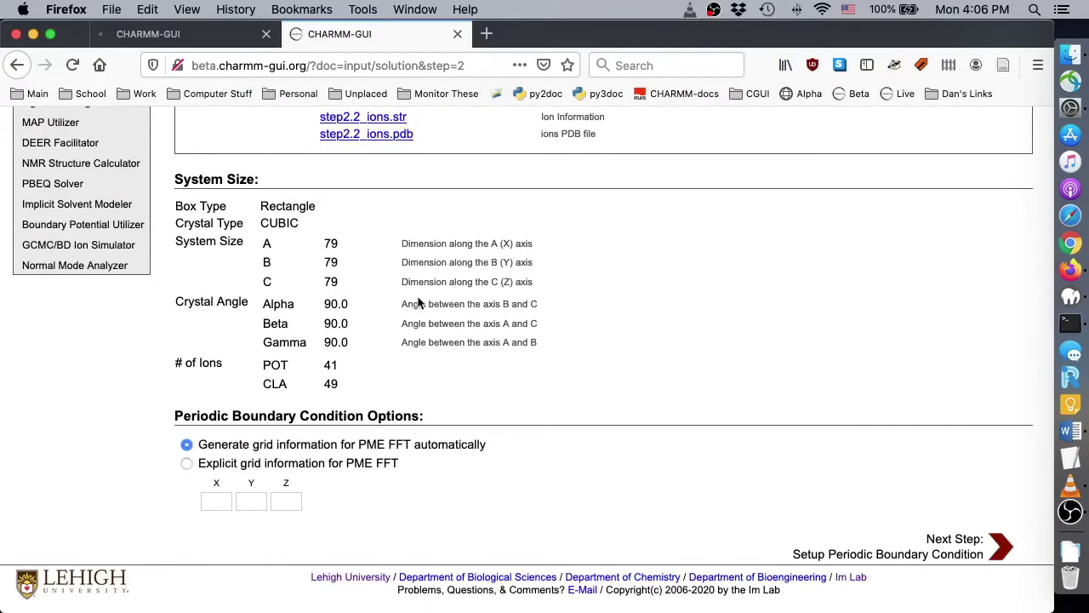
left_click(1001, 547)
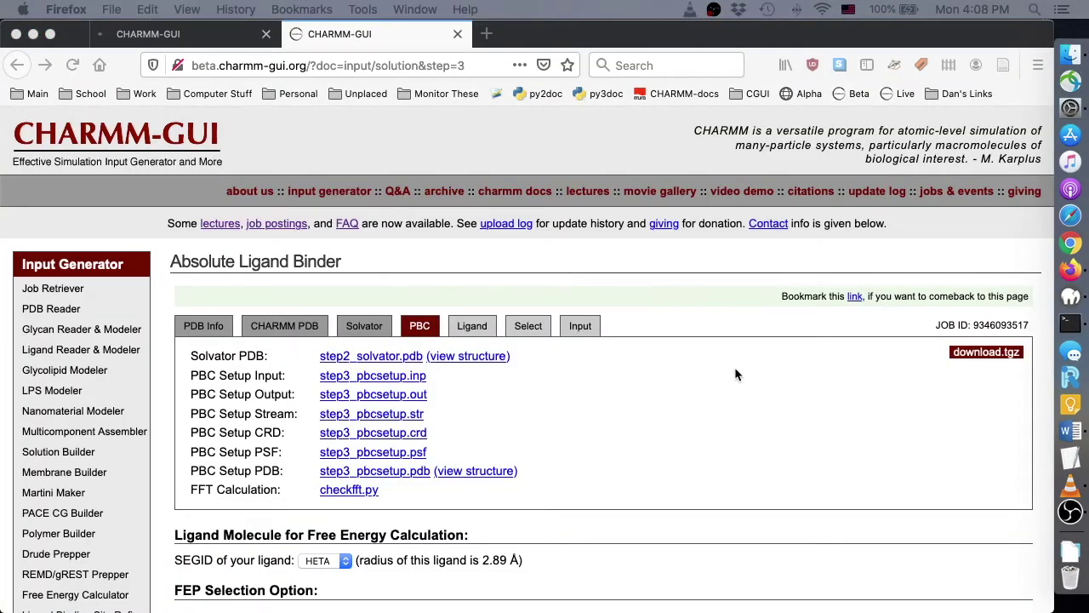
Keep HETA as the FEP/TI ligand segment and proceed to ligand upload.
scroll(736, 375, "down", 6)
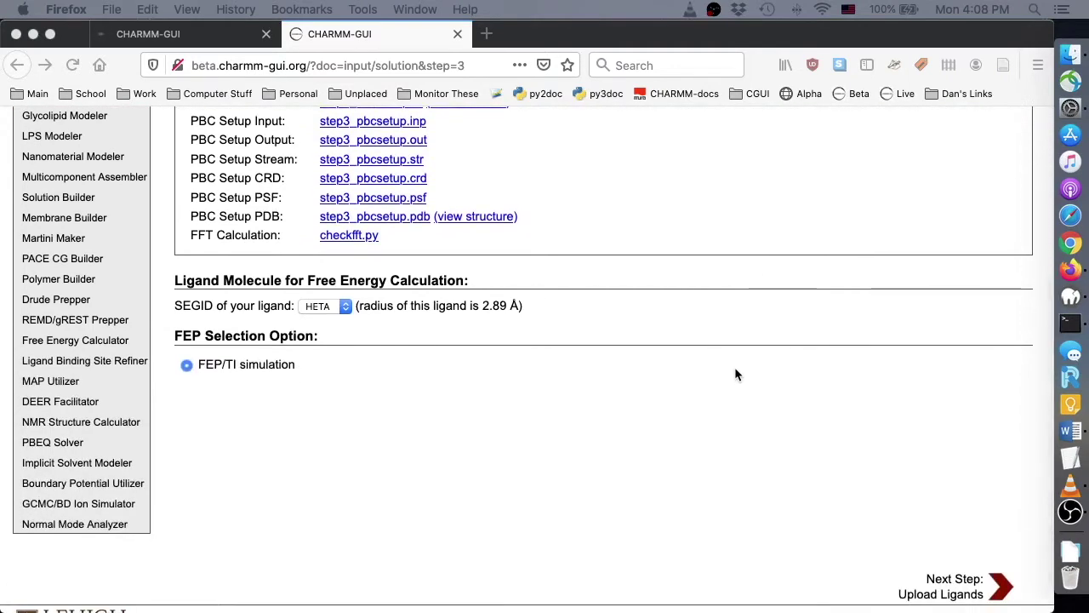
left_click(341, 307)
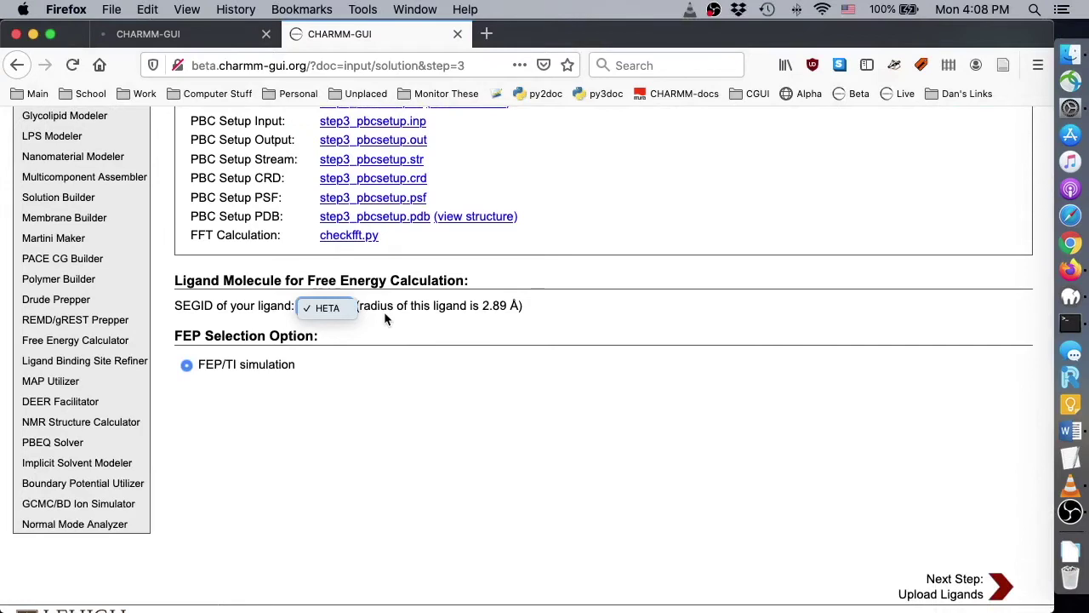
left_click(384, 311)
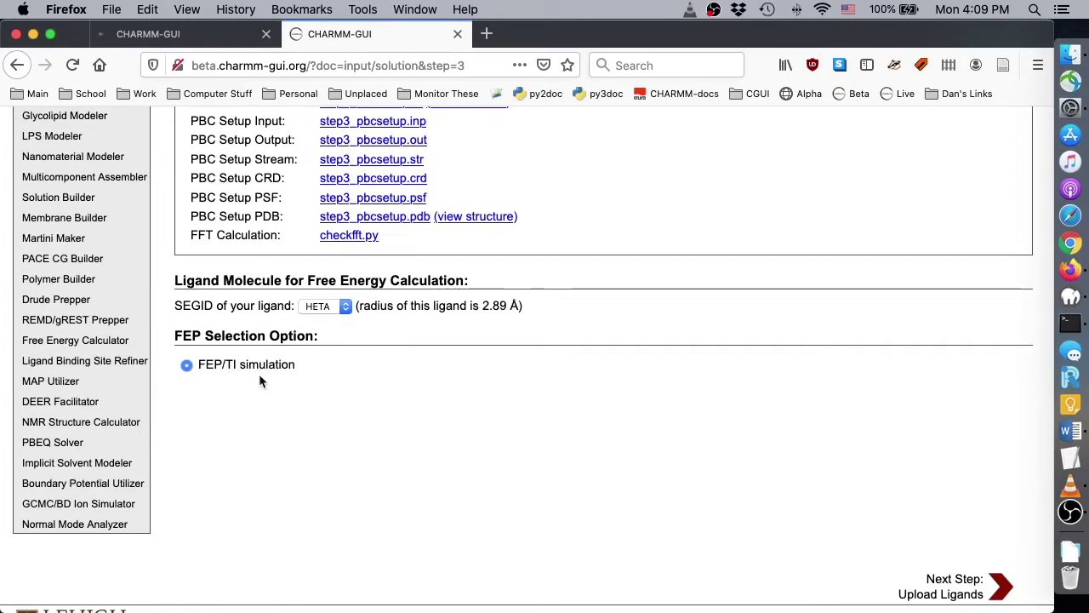
scroll(811, 370, "down", 1)
left_click(1003, 560)
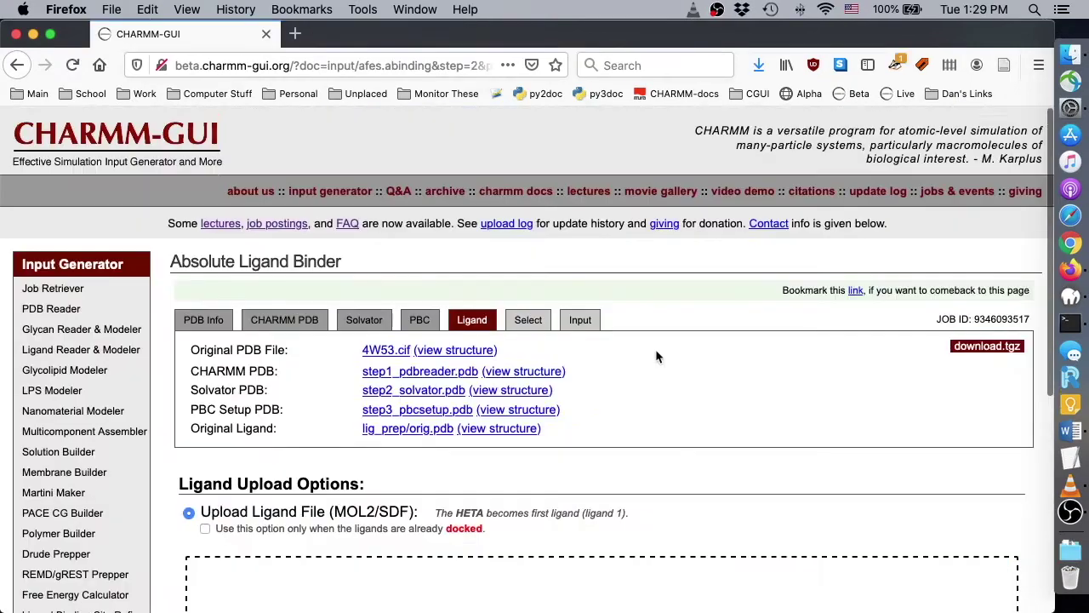
Bring up Ligand Upload Options, with orig.pdb generated and MOL2/SDF upload selected.
scroll(655, 349, "down", 5)
scroll(655, 355, "down", 2)
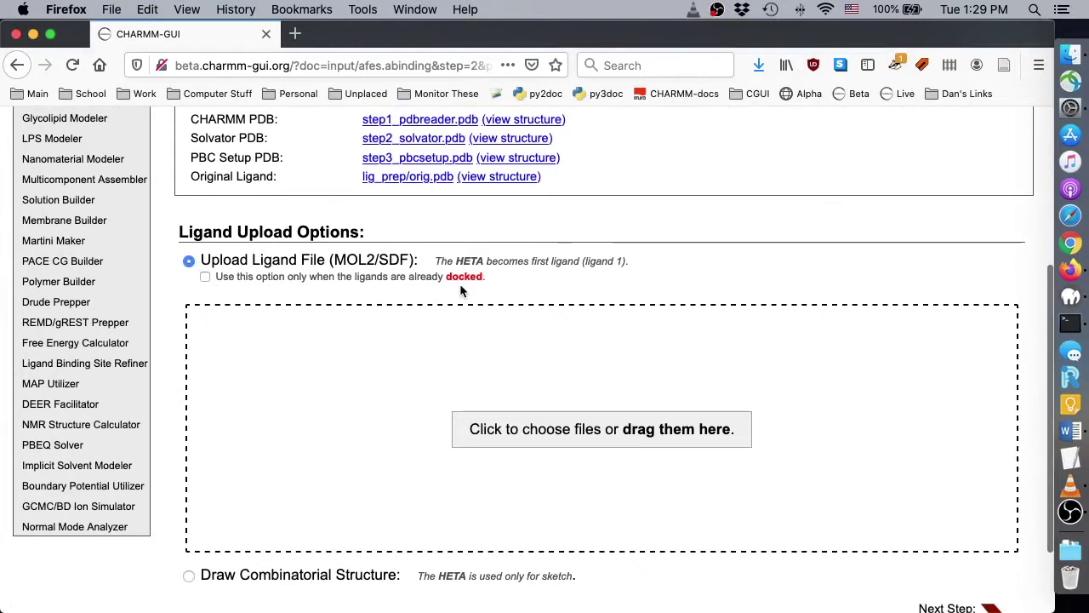
Choose Draw Combinatorial Structure so toluene loads in the ChemAxon sketcher.
scroll(250, 510, "down", 2)
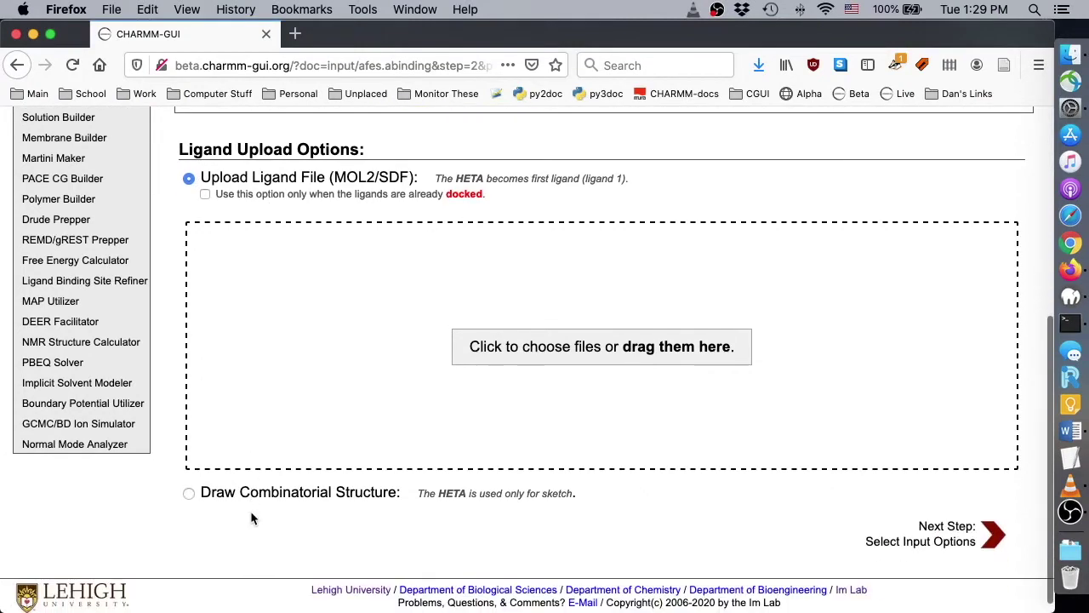
left_click(189, 492)
scroll(965, 331, "down", 3)
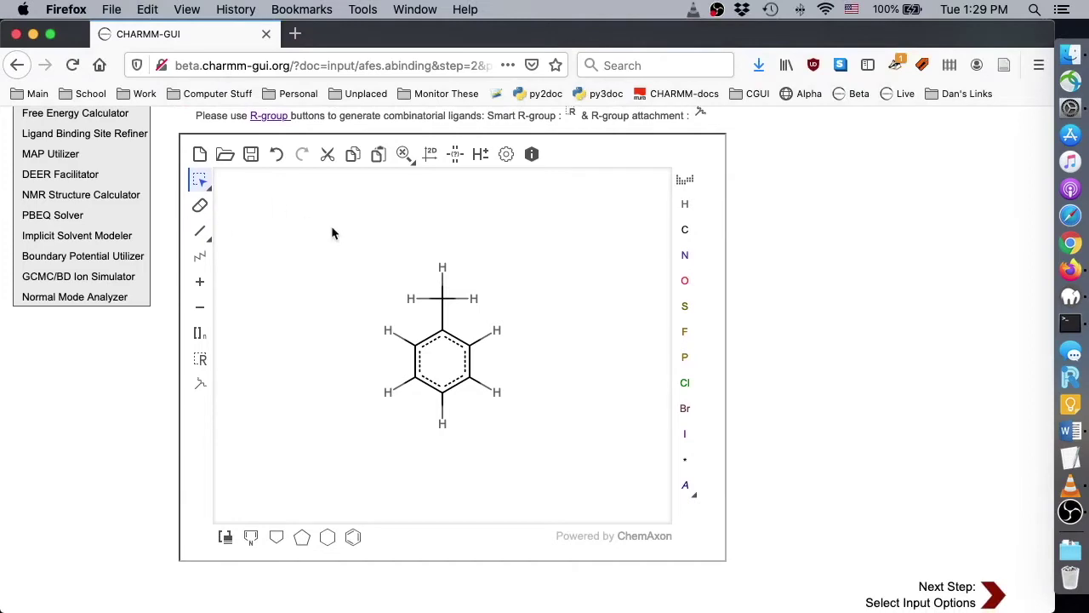
Move the toluene up and to the left, then erase its methyl group.
left_click(443, 298)
left_click_drag(443, 298, 311, 261)
left_click(636, 262)
left_click(200, 205)
left_click_drag(248, 205, 367, 270)
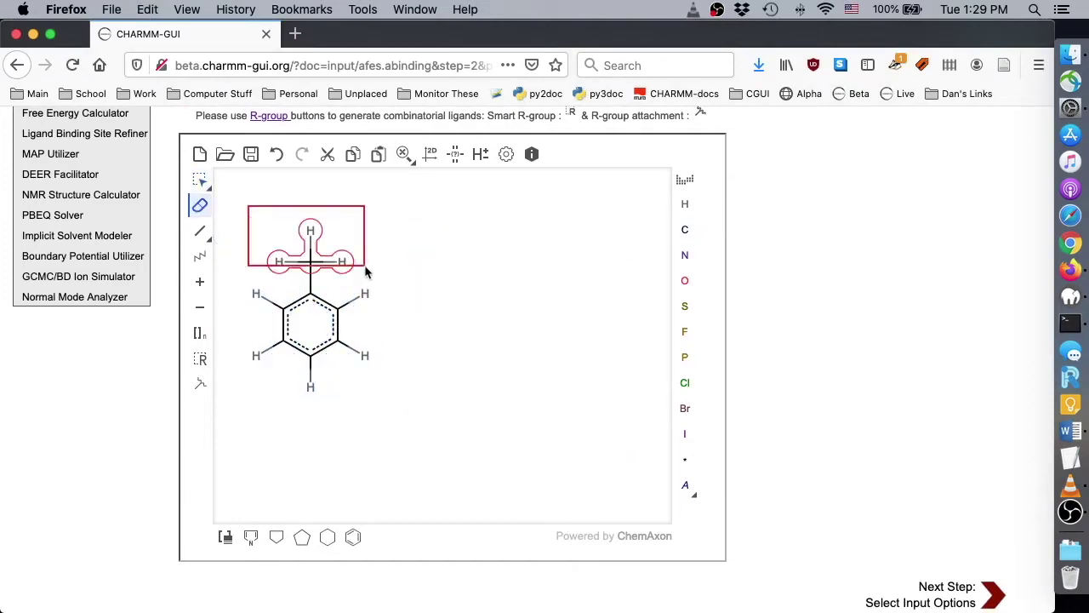
Put R1 on the top ring carbon and draw methane, ethane and propane fragments.
left_click(200, 358)
left_click(311, 266)
left_click(488, 249)
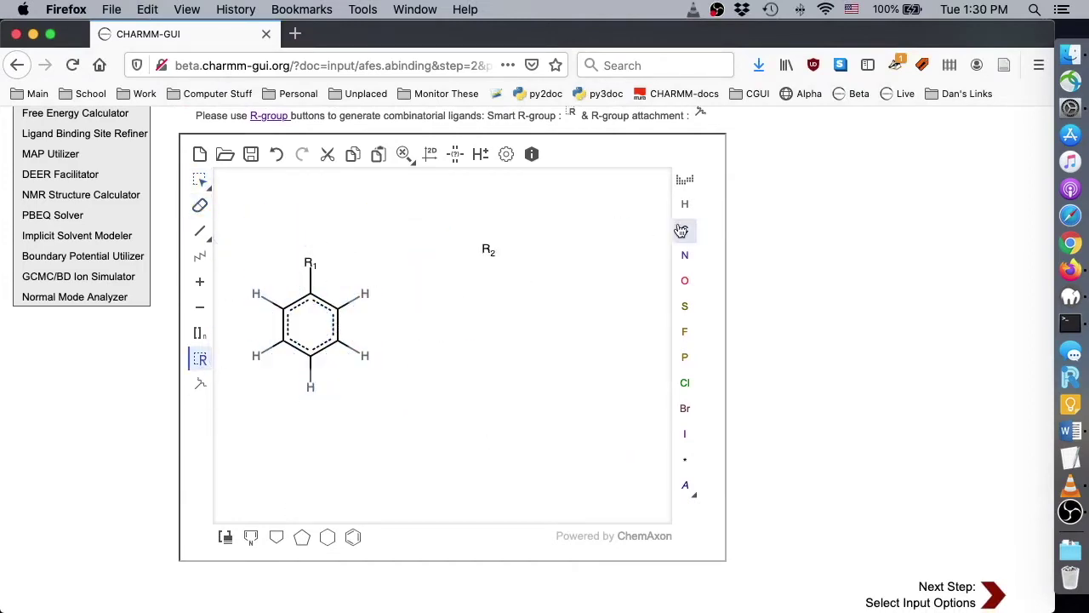
left_click(681, 231)
left_click_drag(485, 301, 514, 289)
left_click_drag(475, 345, 509, 330)
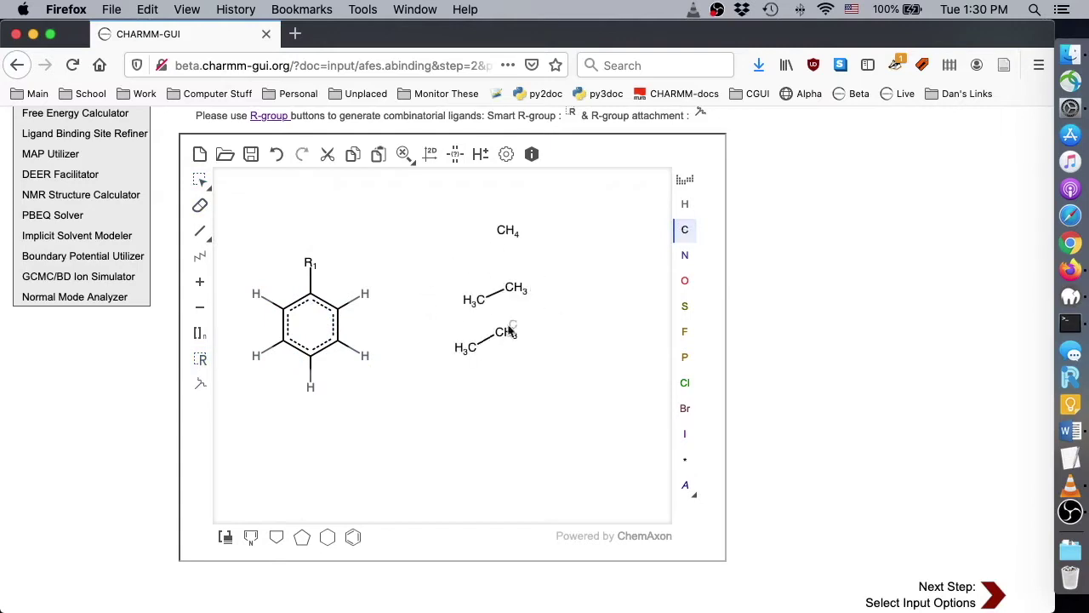
left_click(509, 330)
Draw a six-membered ring and turn it into borazine with nitrogen and boron atoms.
left_click(328, 537)
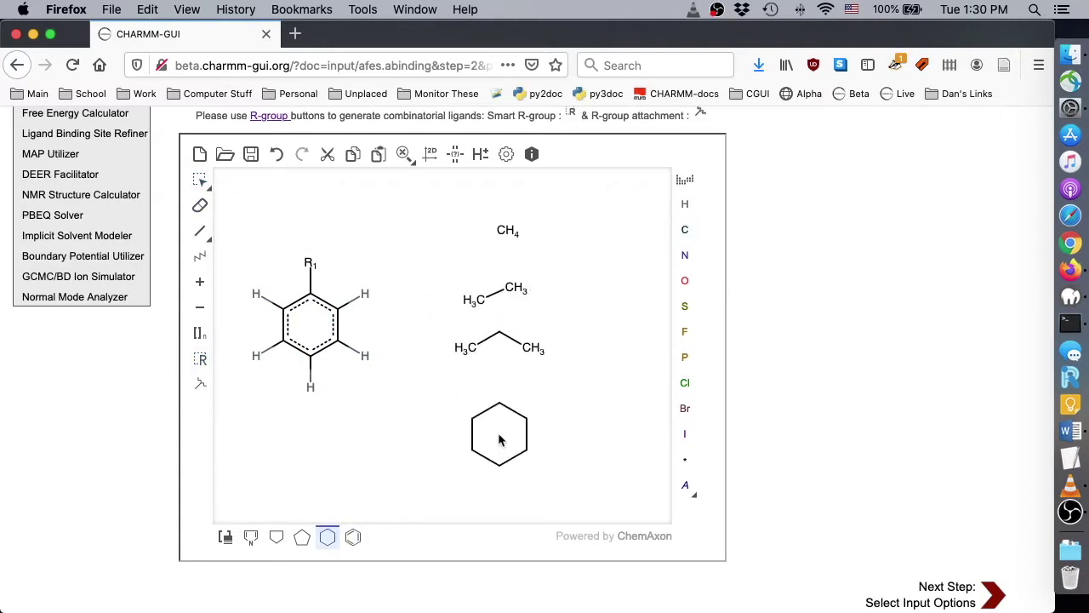
left_click(684, 255)
left_click(471, 450)
left_click(528, 450)
left_click(685, 179)
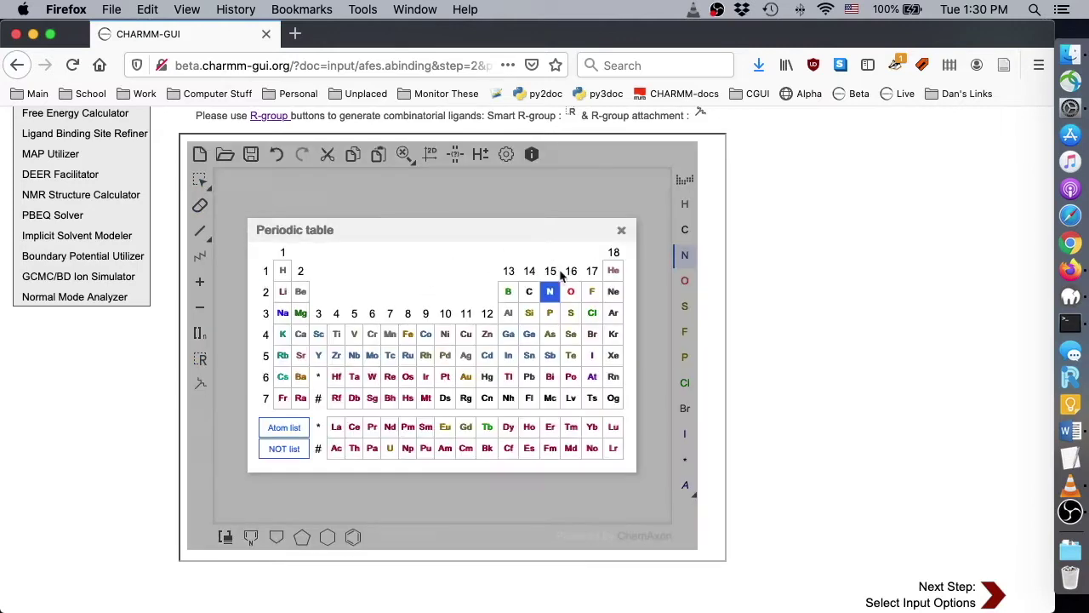
left_click(508, 291)
left_click(468, 418)
left_click(531, 419)
left_click(499, 466)
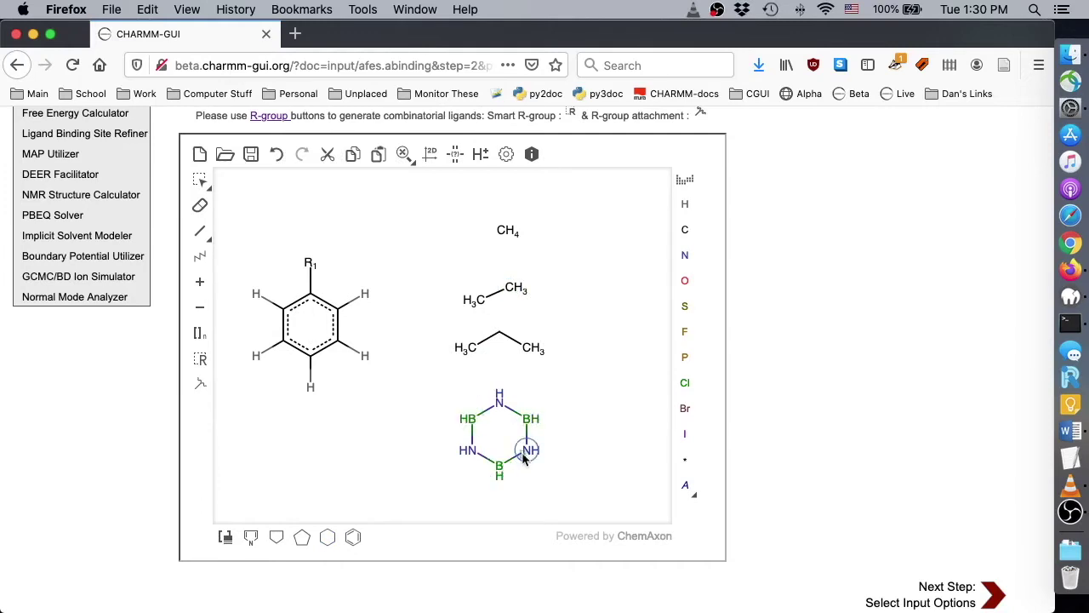
Mark attachment points on the methane, ethane, propane and borazine fragments.
left_click(194, 385)
left_click(508, 230)
left_click(515, 287)
left_click(466, 347)
left_click(499, 395)
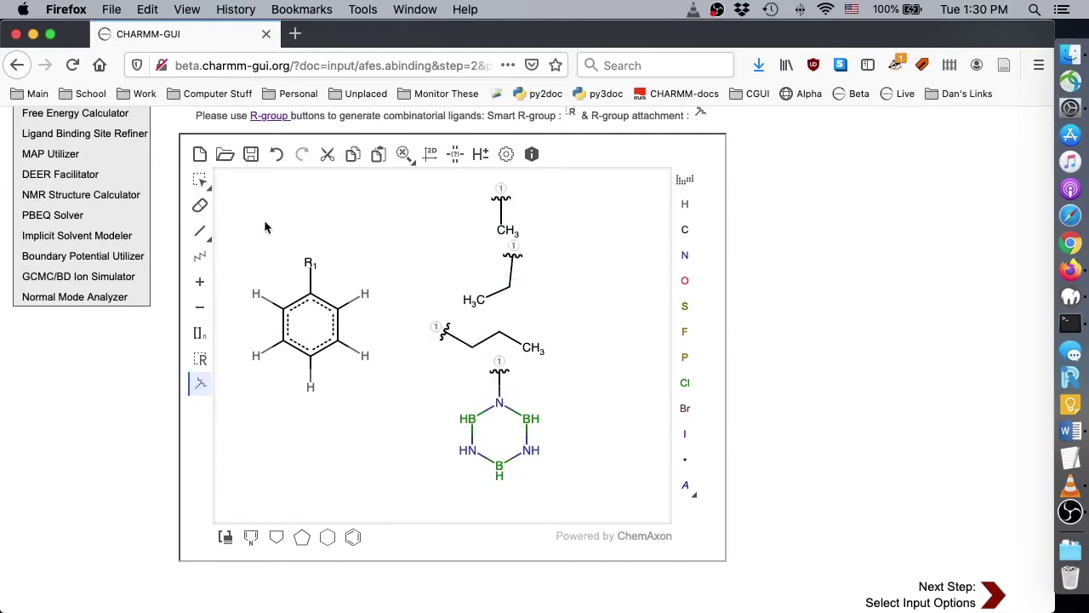
Show explicit hydrogens, add a lone hydrogen fragment, and box all substituents as R1.
left_click(480, 154)
left_click(479, 154)
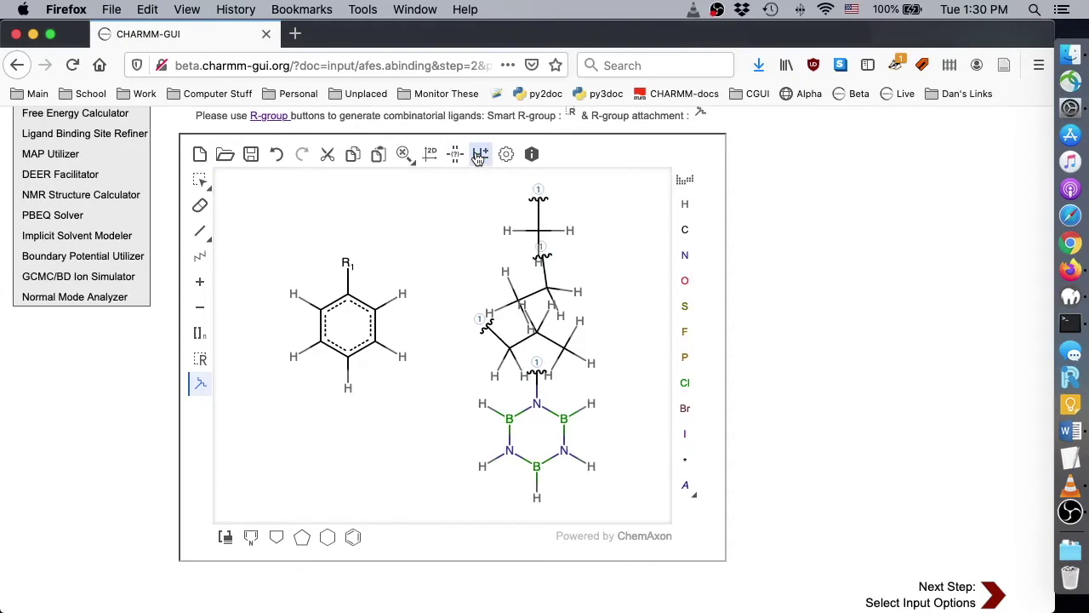
left_click(594, 264)
left_click(200, 358)
left_click_drag(435, 499, 645, 182)
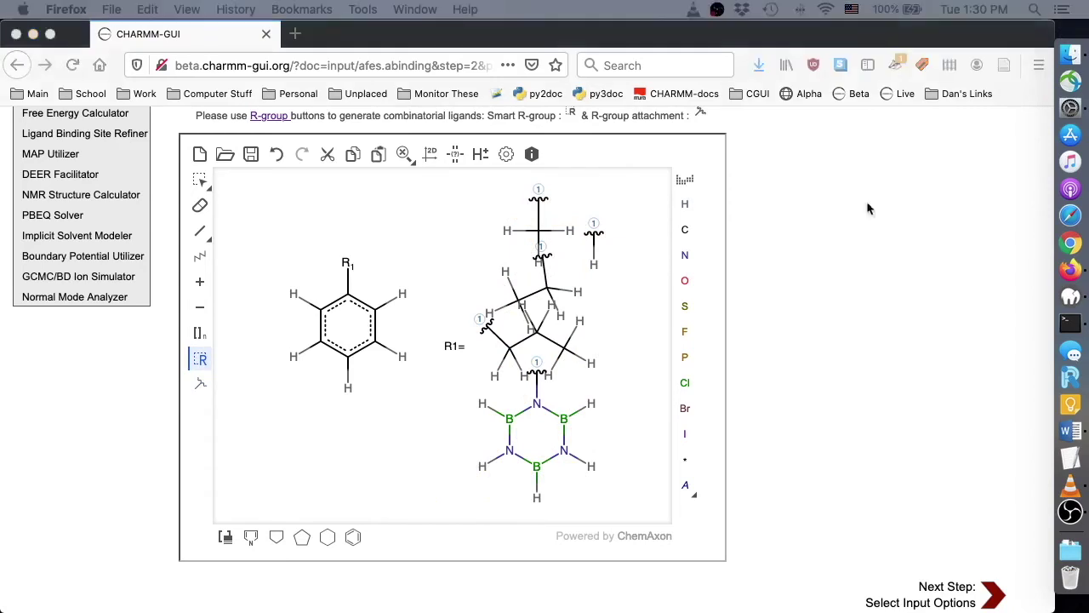
scroll(991, 531, "down", 2)
Submit the drawing to generate the five ligand MOL2 files.
left_click(992, 521)
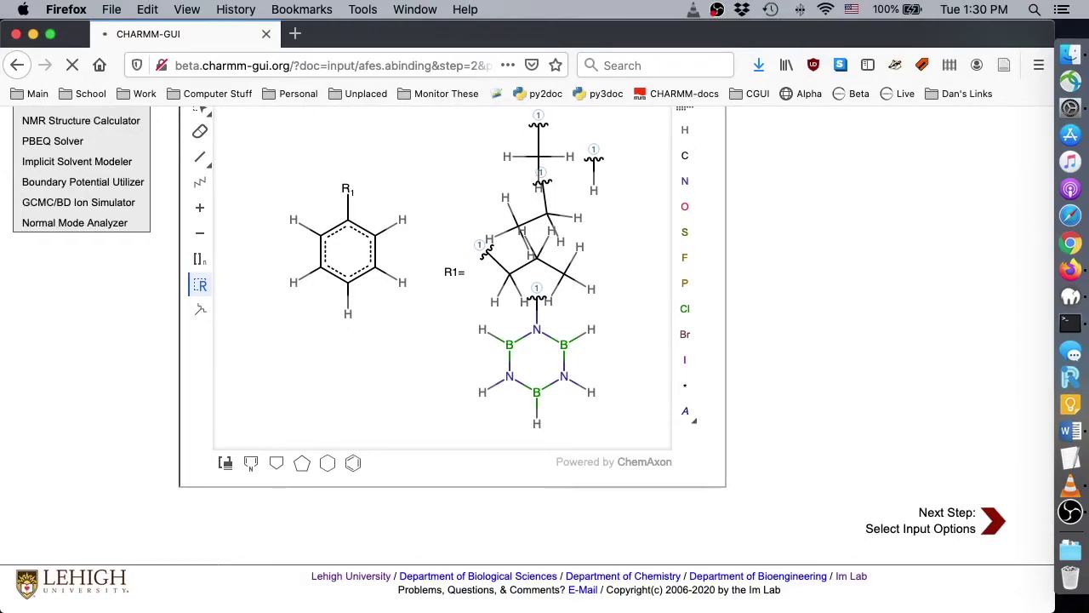
scroll(564, 430, "down", 5)
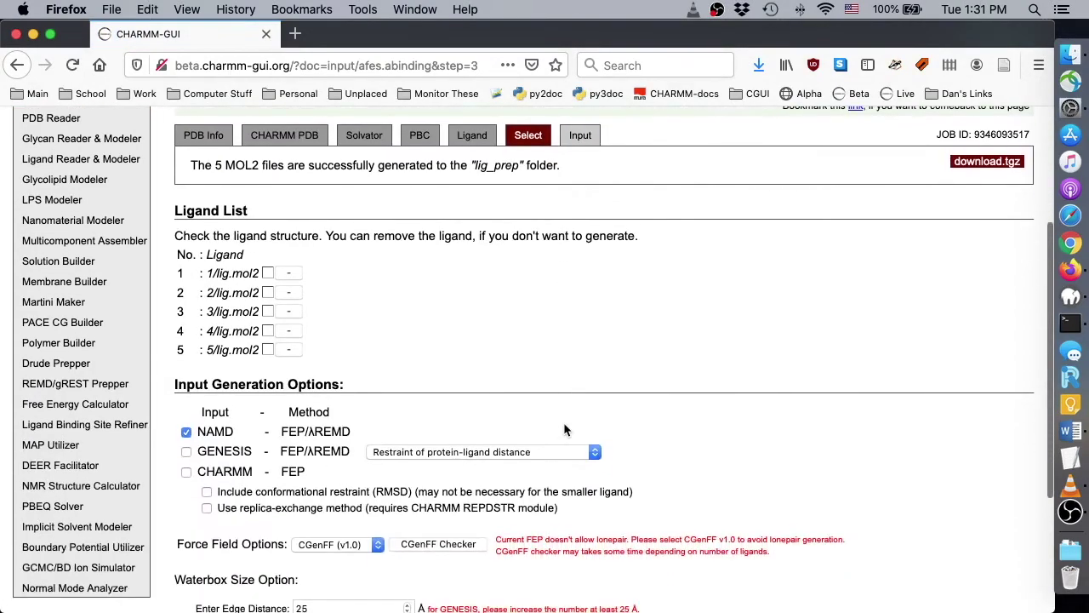
scroll(472, 380, "up", 1)
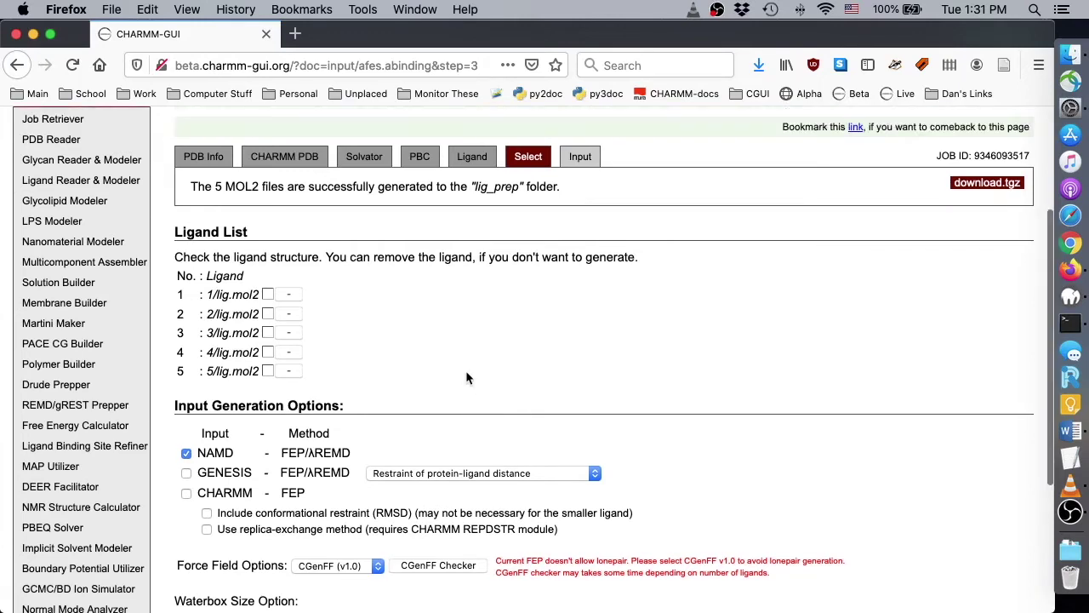
Rotate and inspect the 3D structures of 1/lig.mol2 and 2/lig.mol2.
left_click(232, 294)
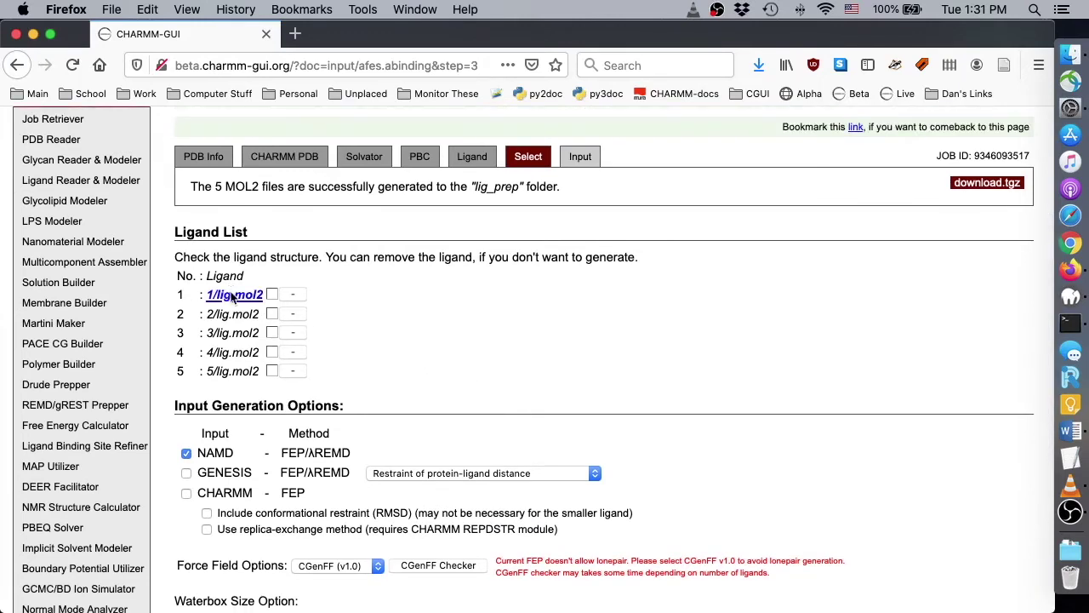
left_click_drag(311, 282, 238, 275)
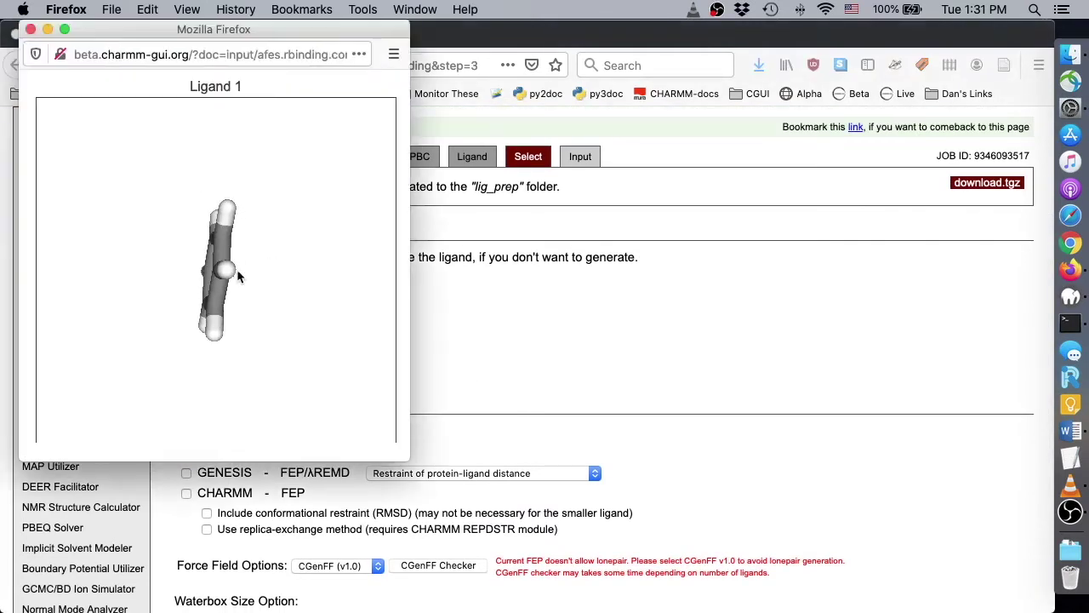
left_click(31, 29)
left_click(244, 315)
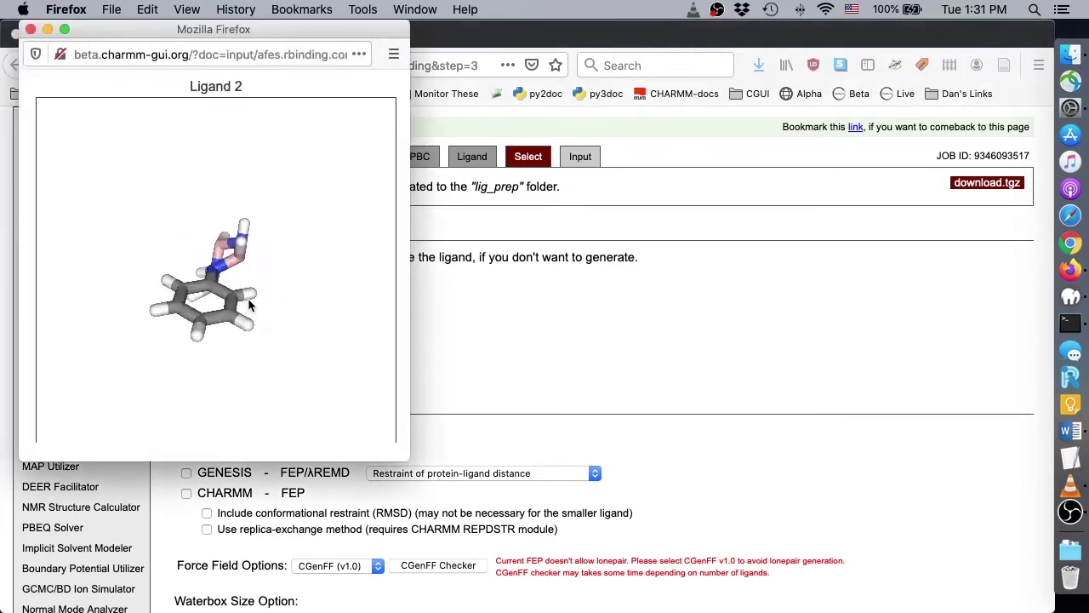
left_click_drag(282, 282, 230, 327)
left_click(31, 28)
scroll(616, 254, "down", 5)
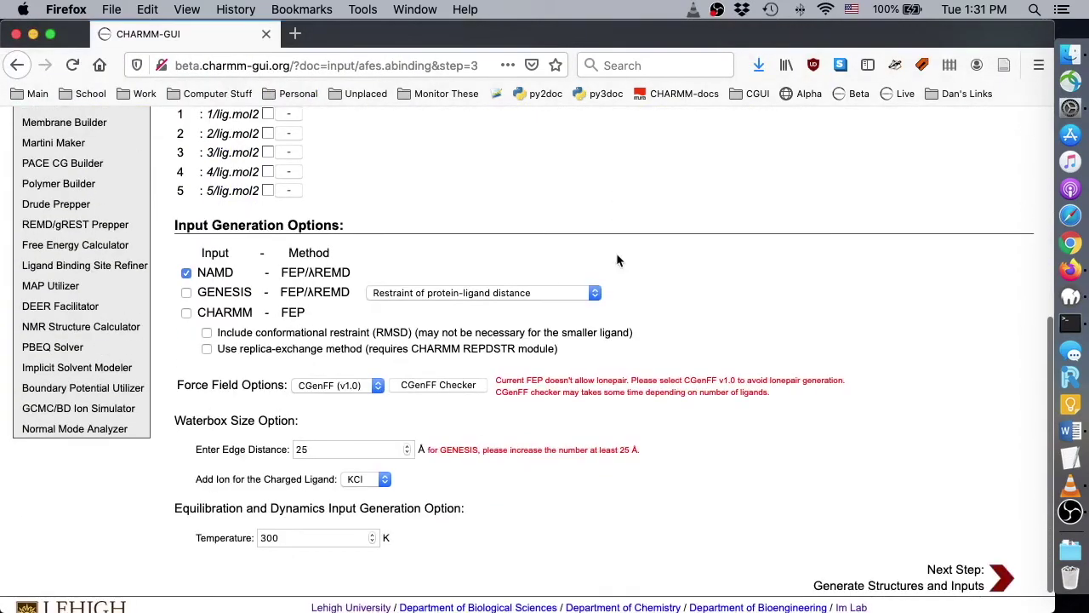
Review the restraint methods and keep the distance restraint.
left_click(549, 293)
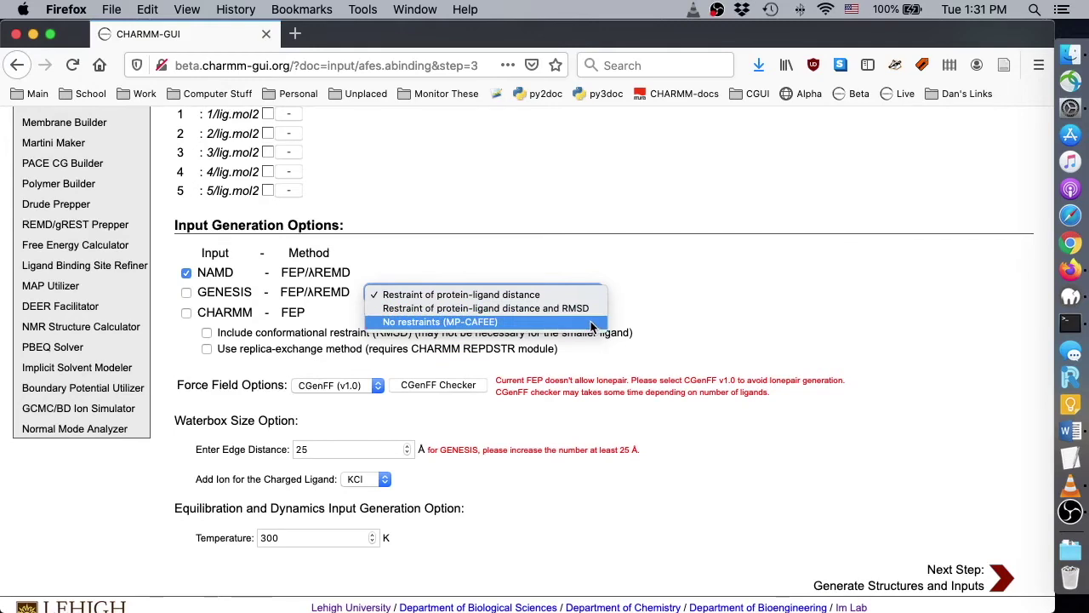
left_click(499, 370)
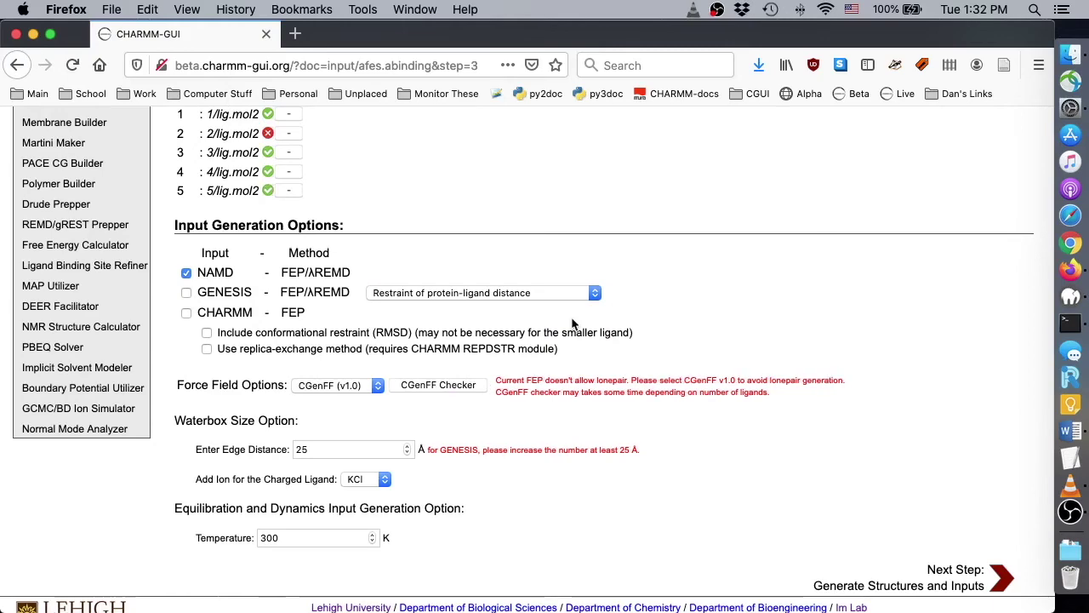
scroll(334, 246, "up", 2)
Remove the failed second ligand, then generate the structures and NAMD inputs.
left_click(225, 210)
left_click(33, 32)
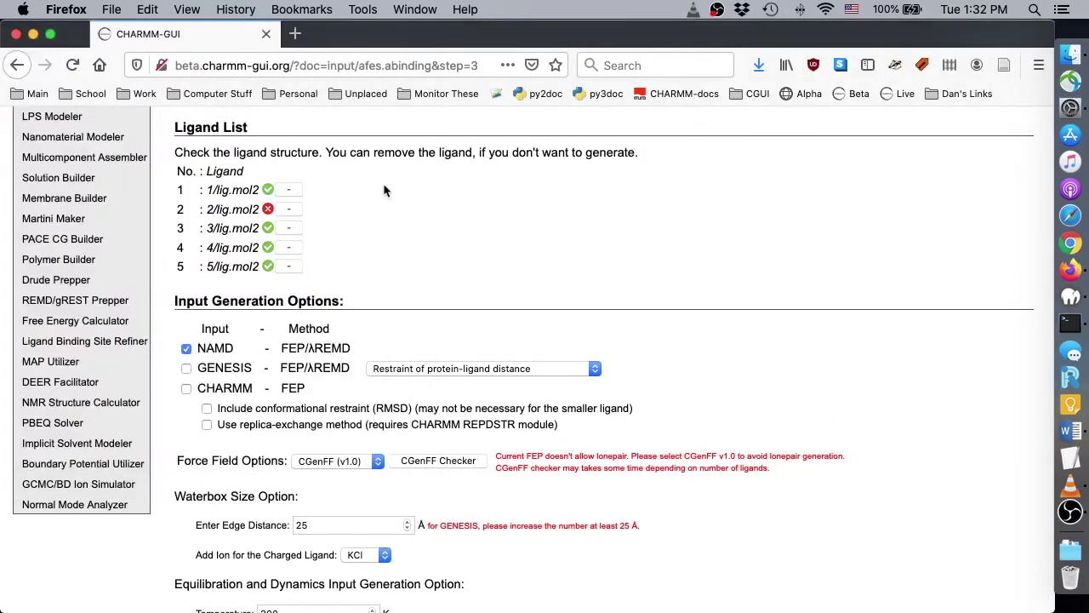
left_click(292, 209)
scroll(486, 256, "down", 2)
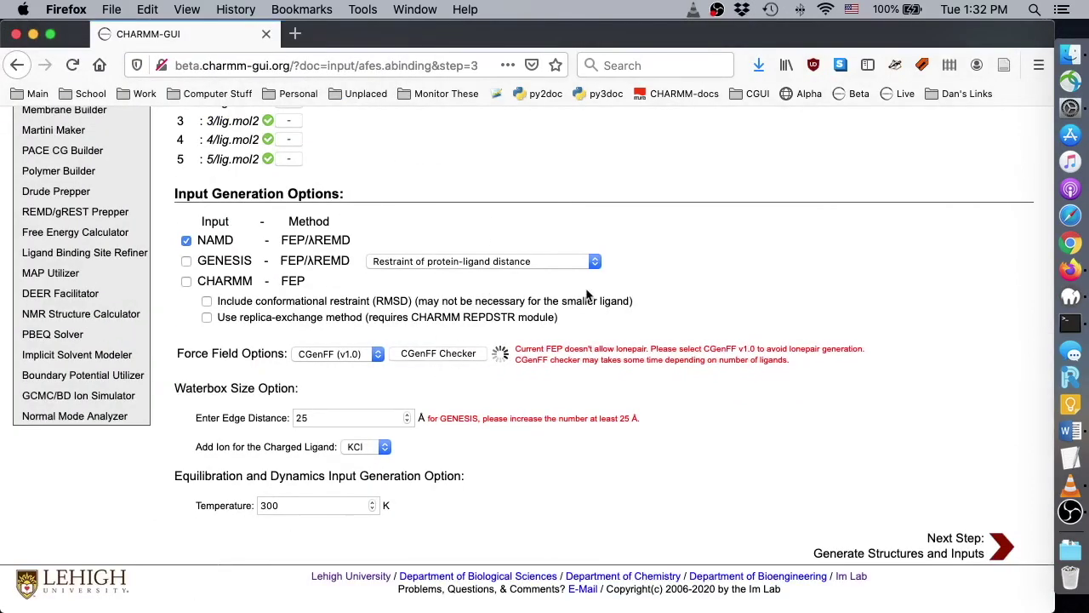
left_click(1005, 549)
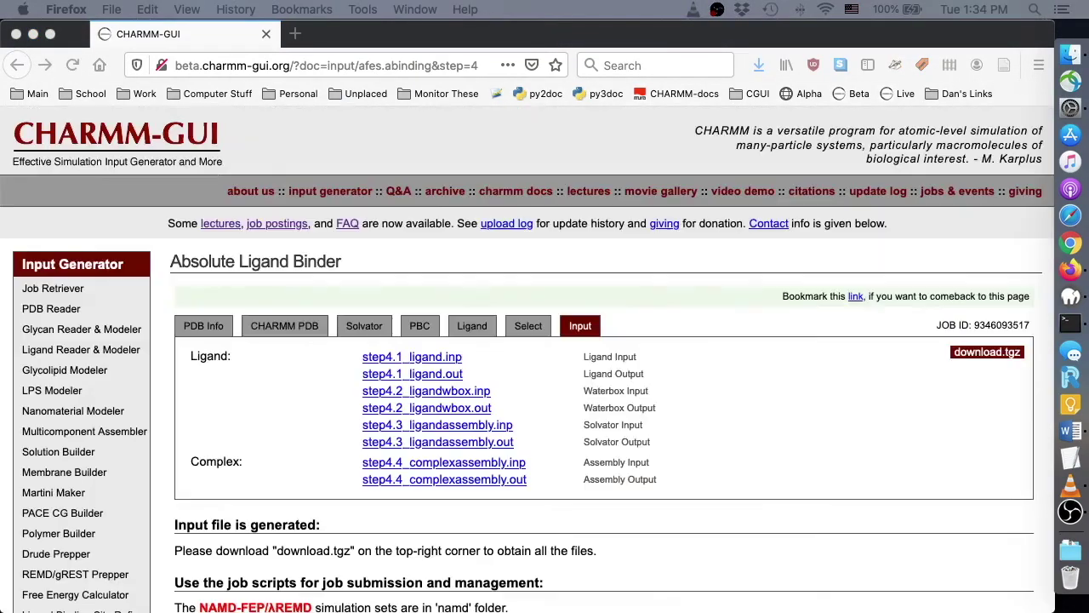
Download the job's download.tgz archive and open charmm-gui(1).tgz from Downloads.
scroll(647, 504, "down", 5)
scroll(644, 500, "down", 2)
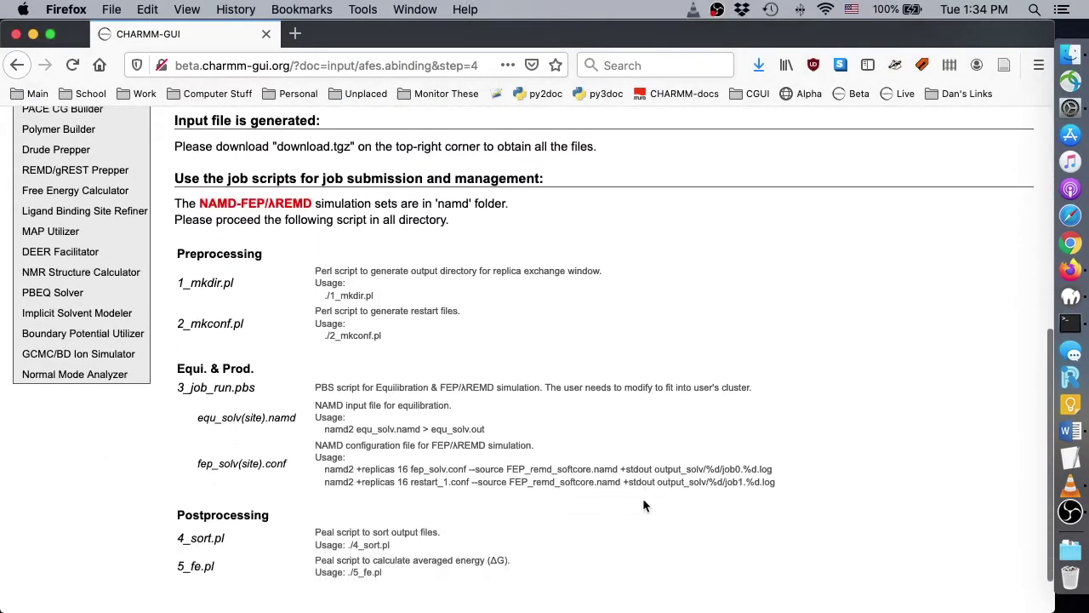
scroll(513, 501, "up", 7)
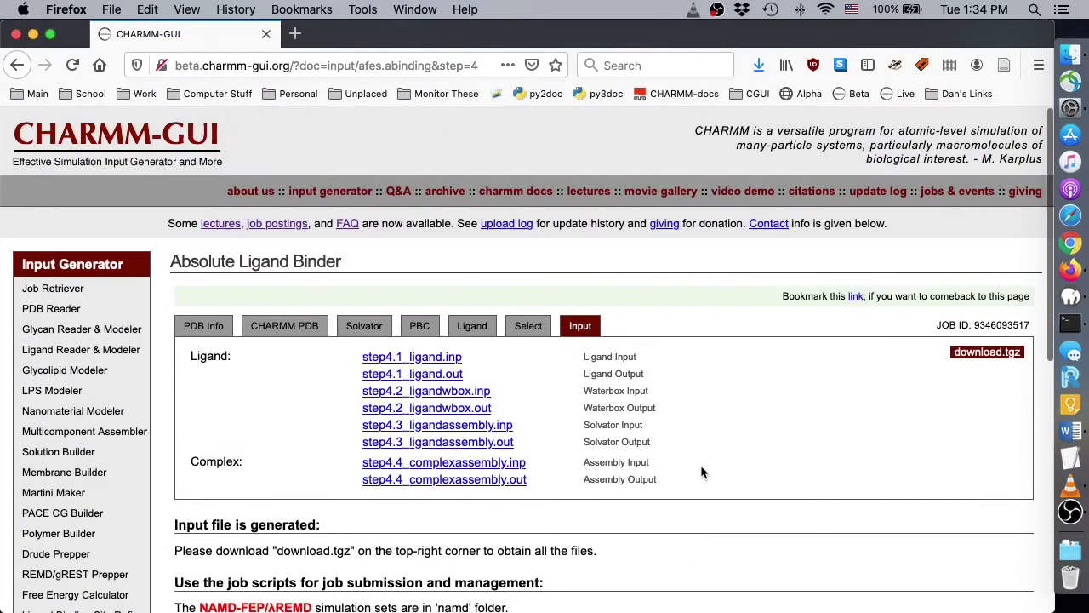
left_click(987, 351)
left_click(865, 312)
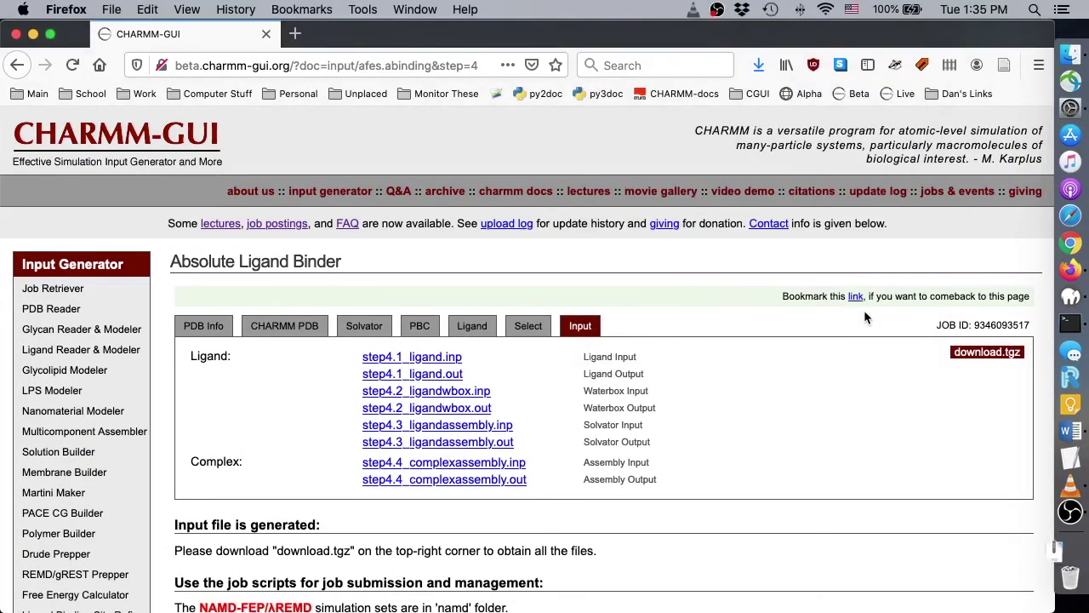
left_click(1071, 552)
left_click(761, 449)
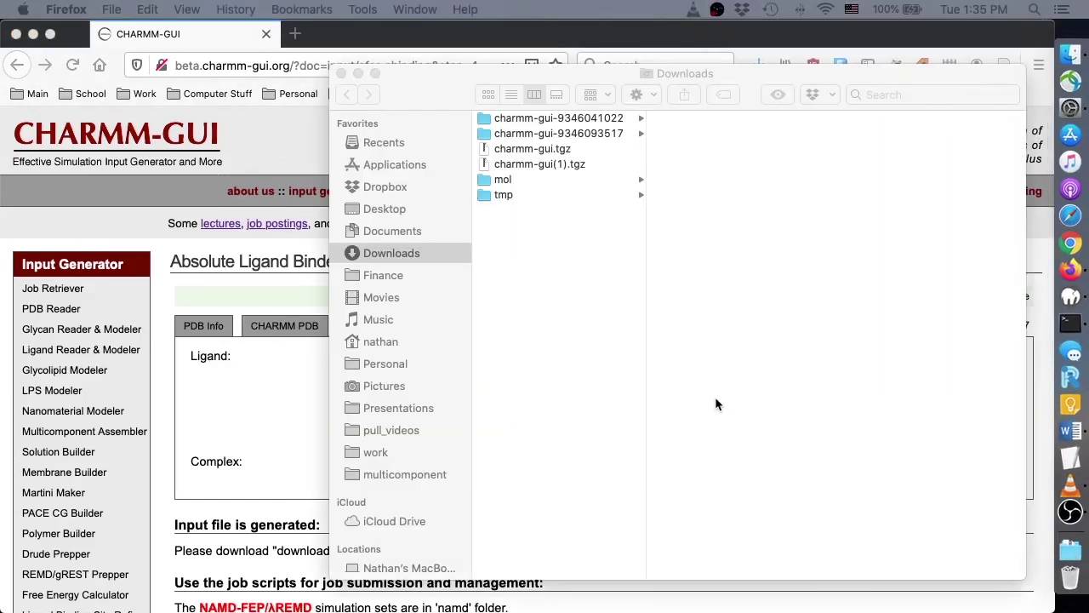
left_click(587, 134)
left_click(704, 317)
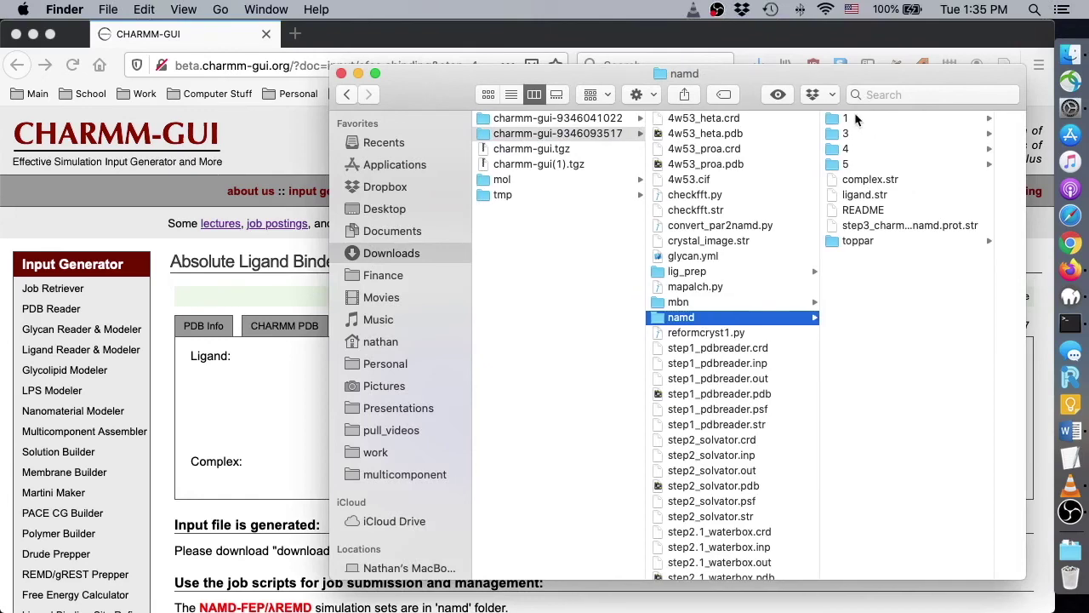
left_click(851, 118)
left_click(889, 118)
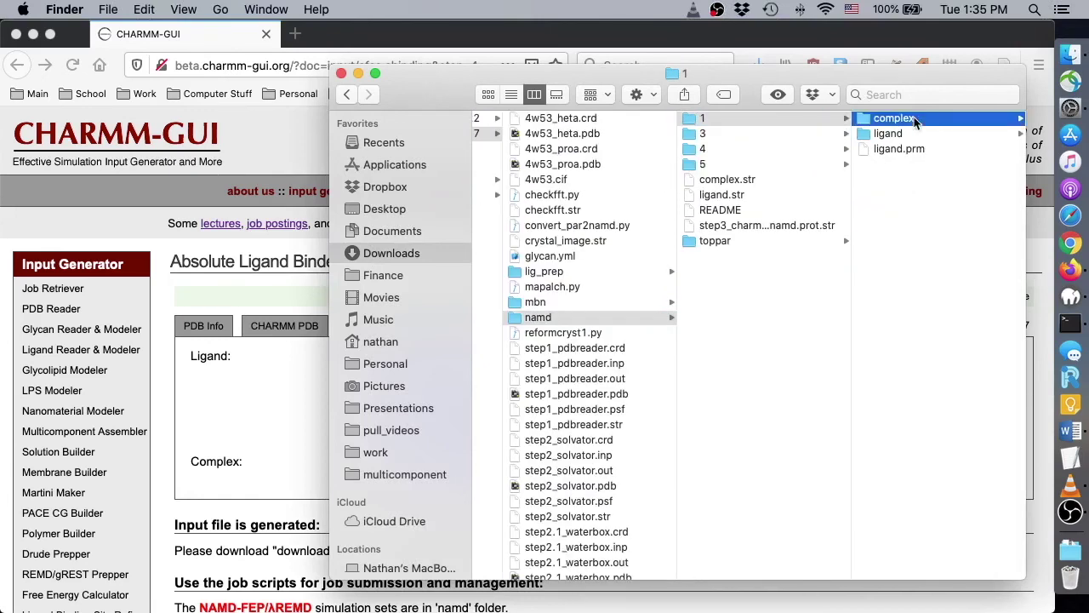
left_click(802, 134)
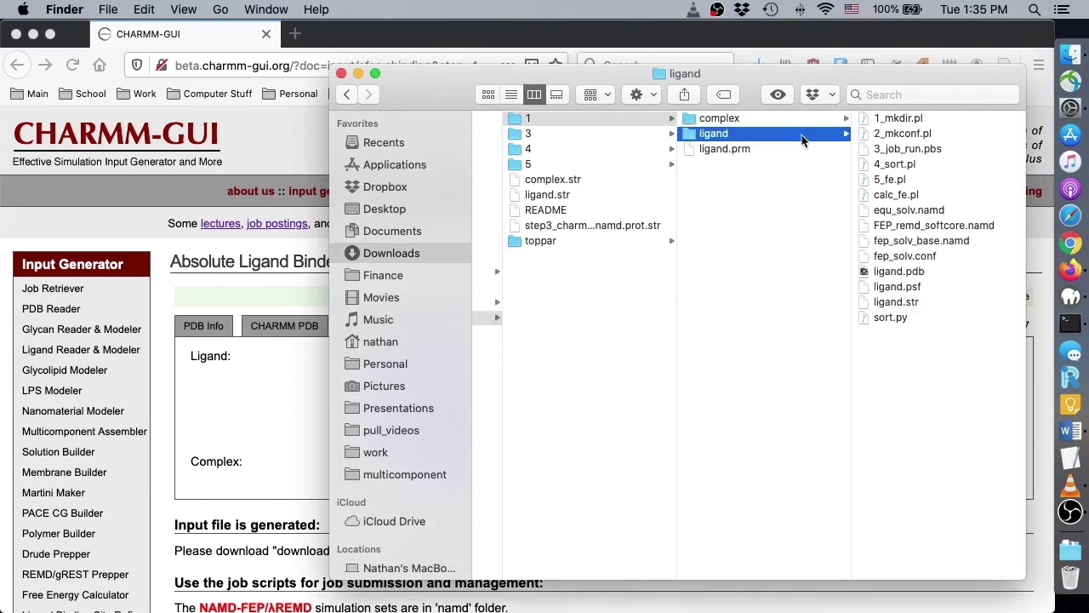